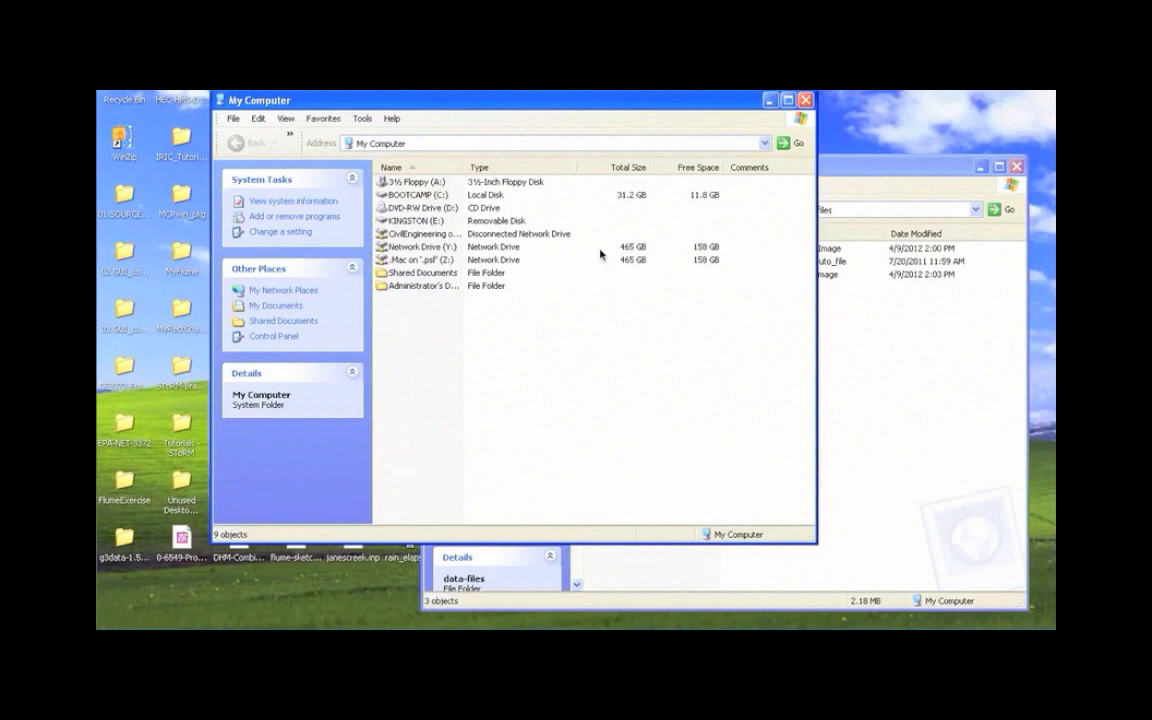
Launch engauge.exe from the DES-606-Programs\engauge folder inside DES-606-HOUSTON on the KINGSTON (E:) drive
double_click(389, 222)
double_click(389, 224)
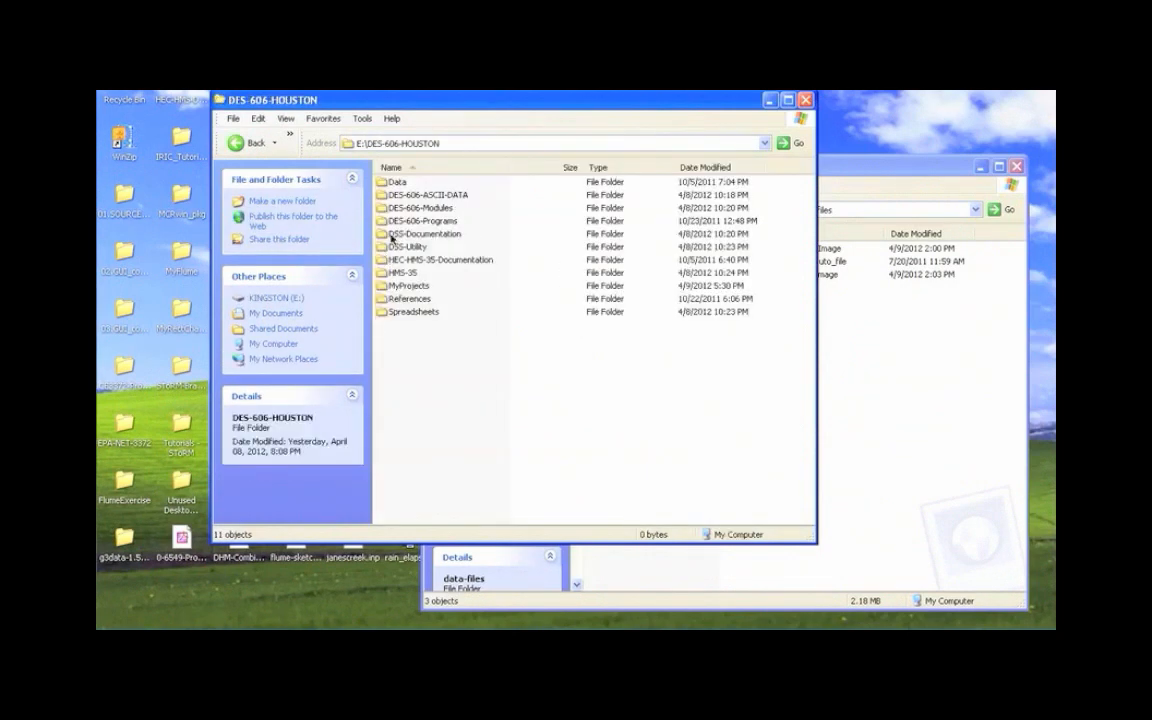
double_click(389, 233)
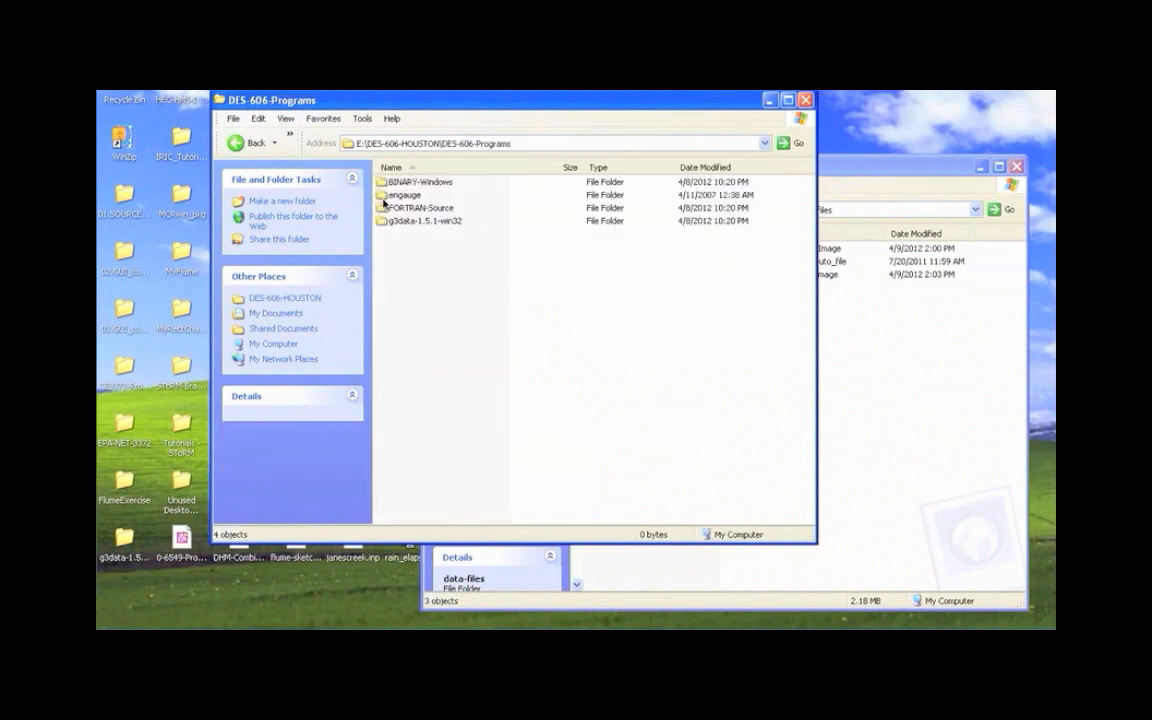
double_click(400, 195)
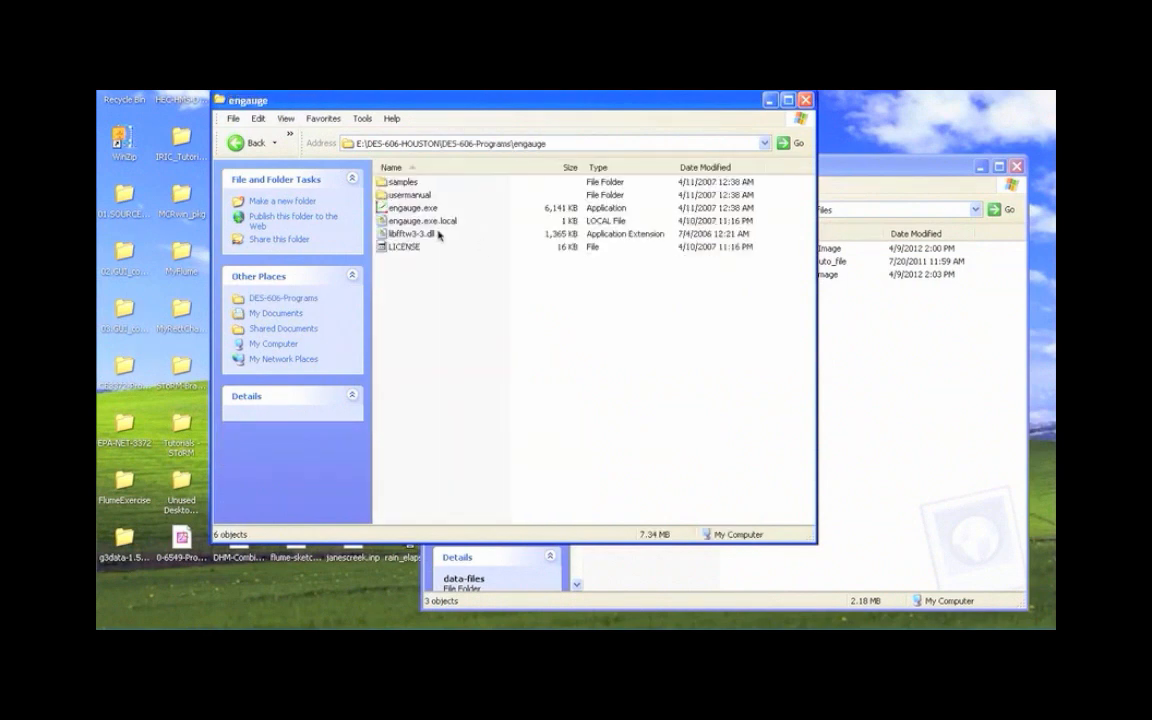
click(393, 209)
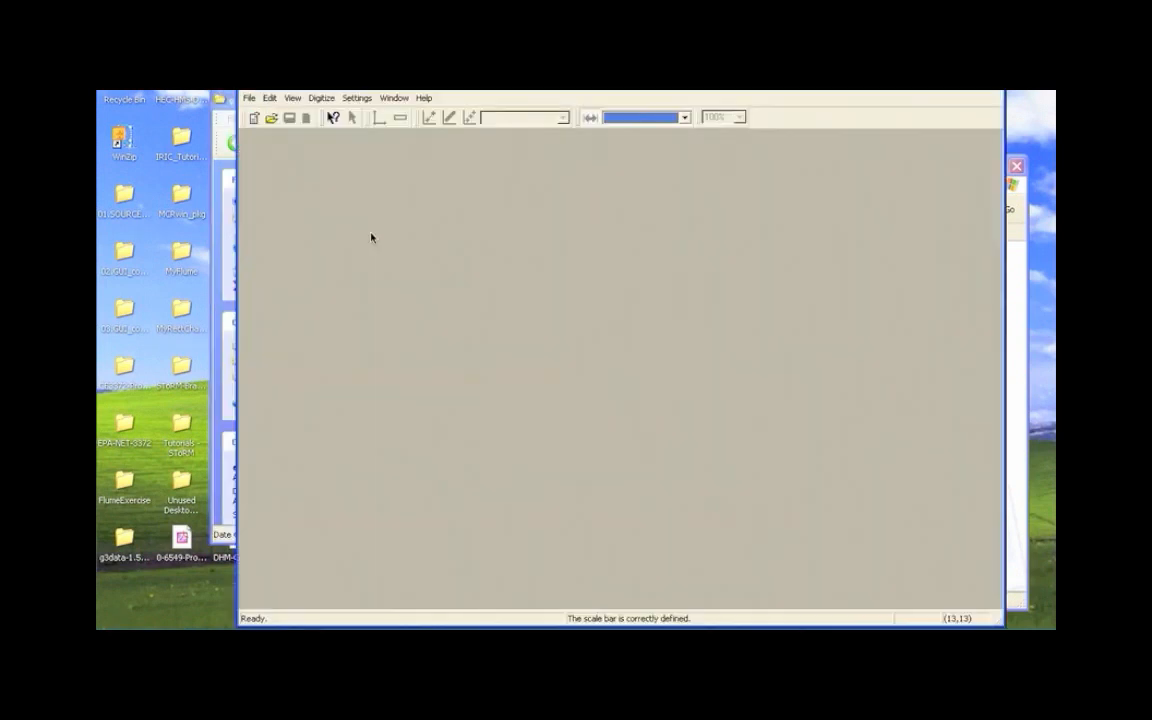
Return to the DES-606-Programs folder and check the AshCreek-ByHand image files in the data-files folder
click(220, 180)
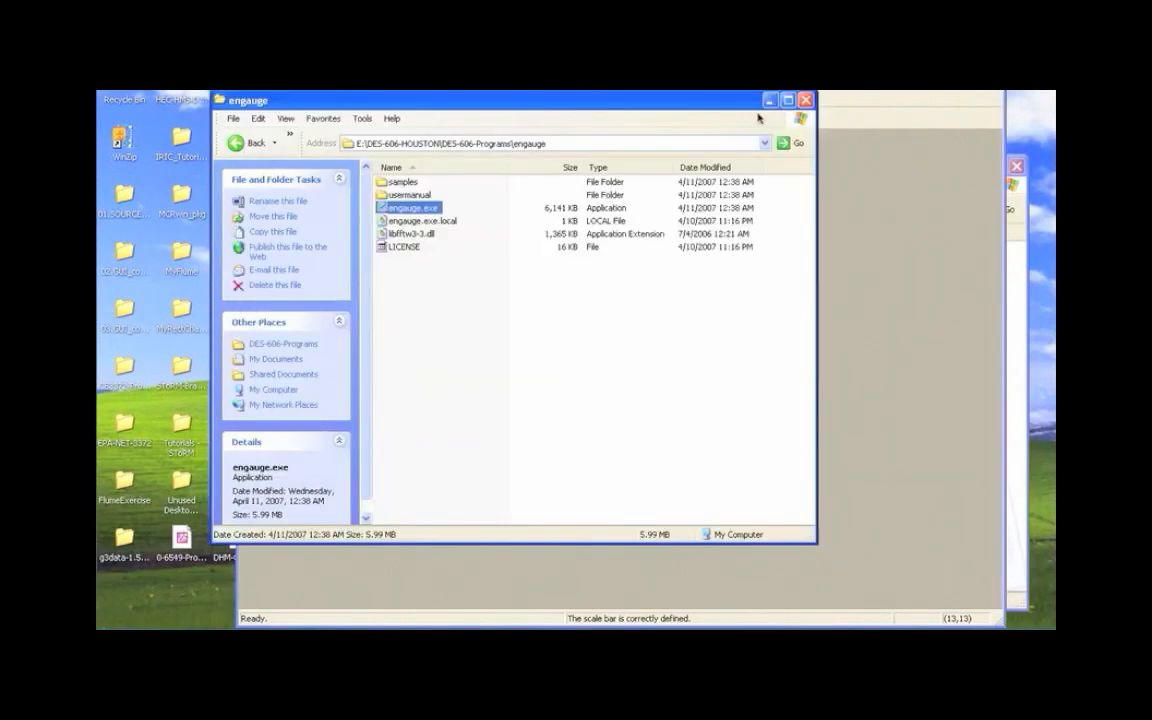
click(245, 144)
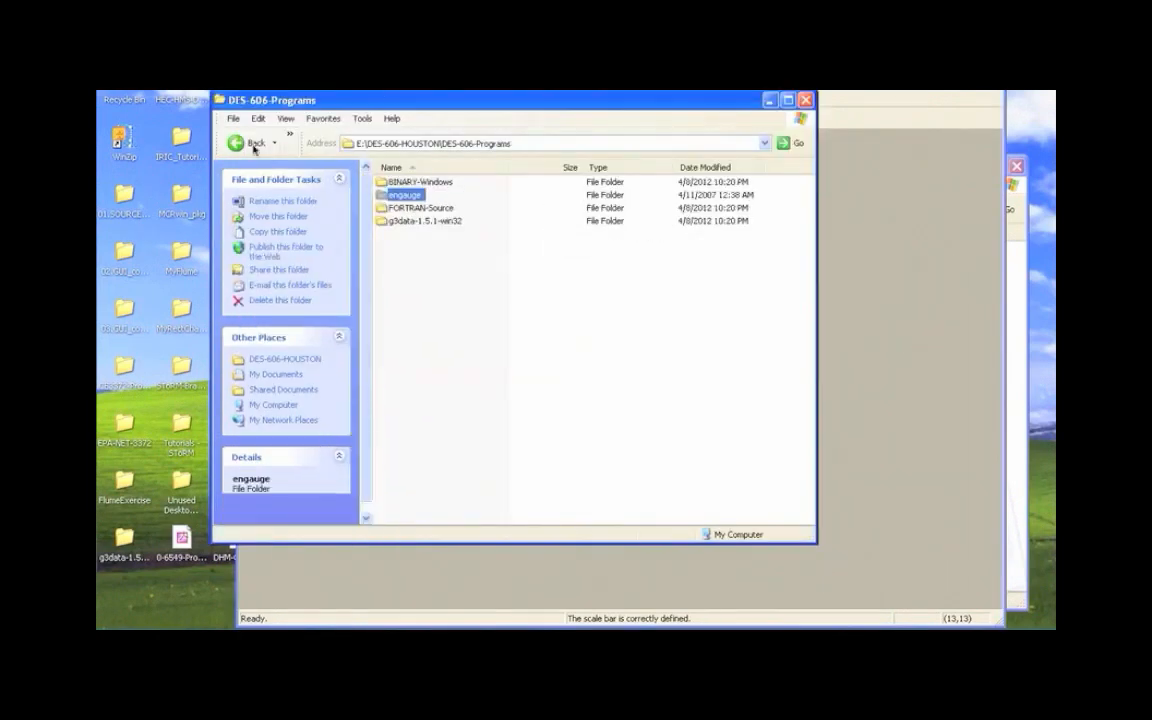
click(345, 645)
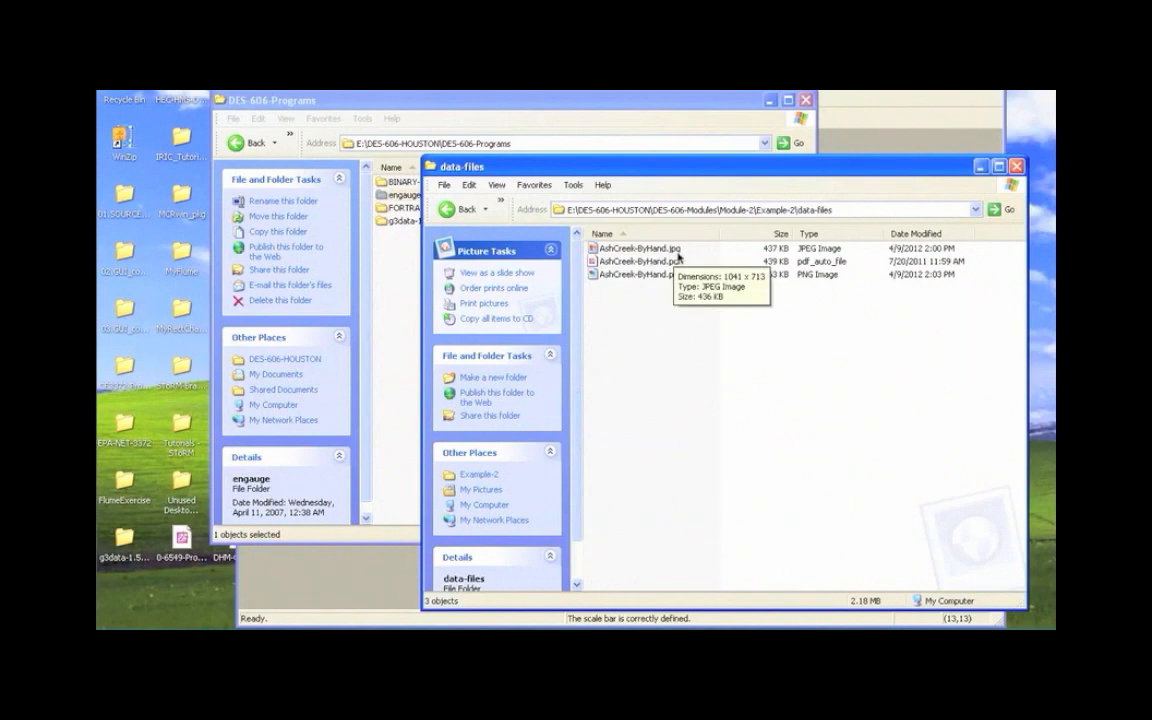
Switch to Engauge and import the image AshCreek-ByHand.jpg from the data-files folder
click(857, 91)
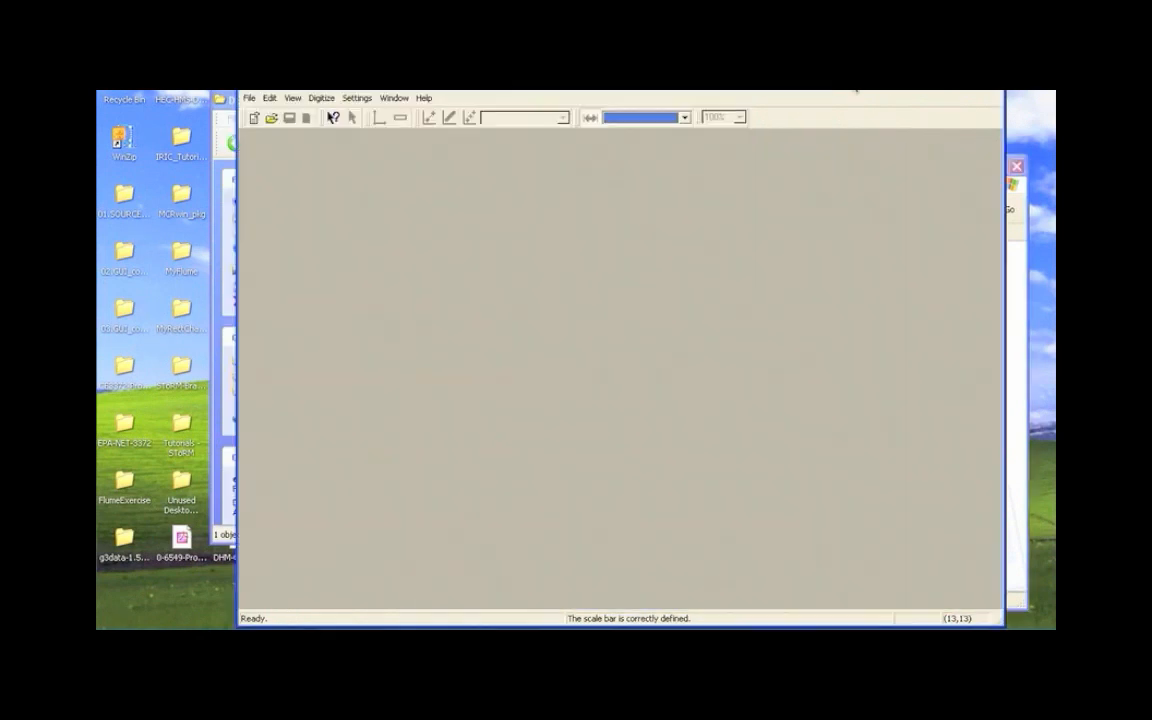
click(249, 98)
click(272, 115)
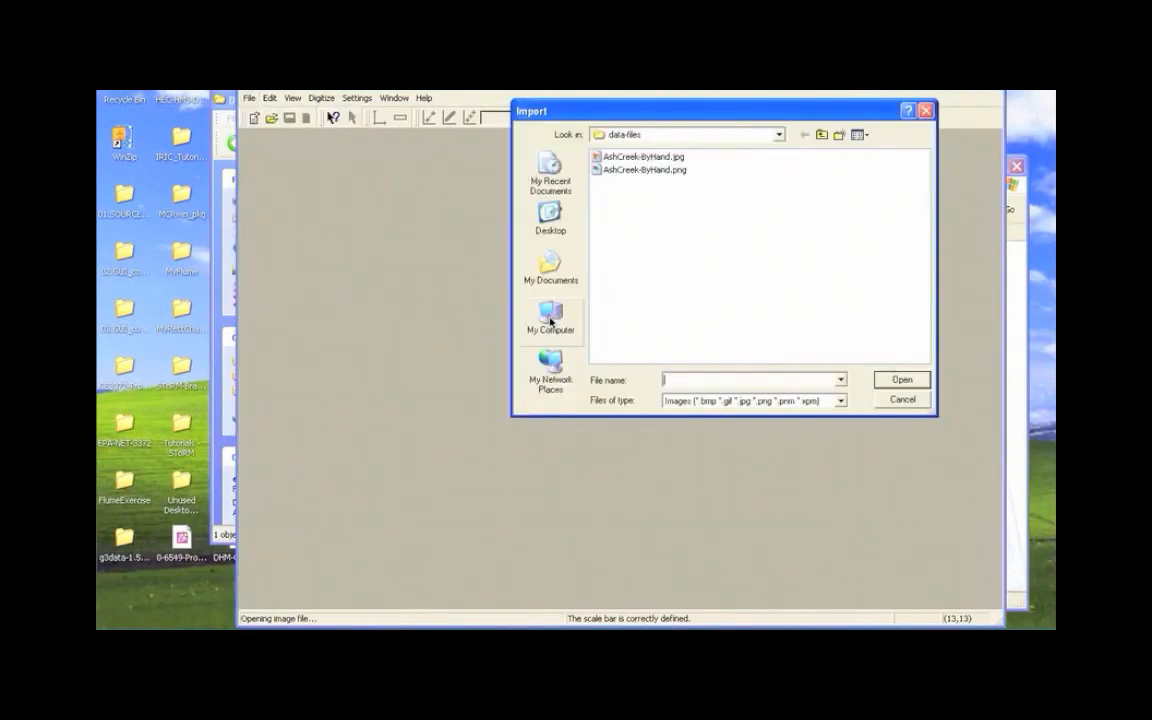
click(619, 158)
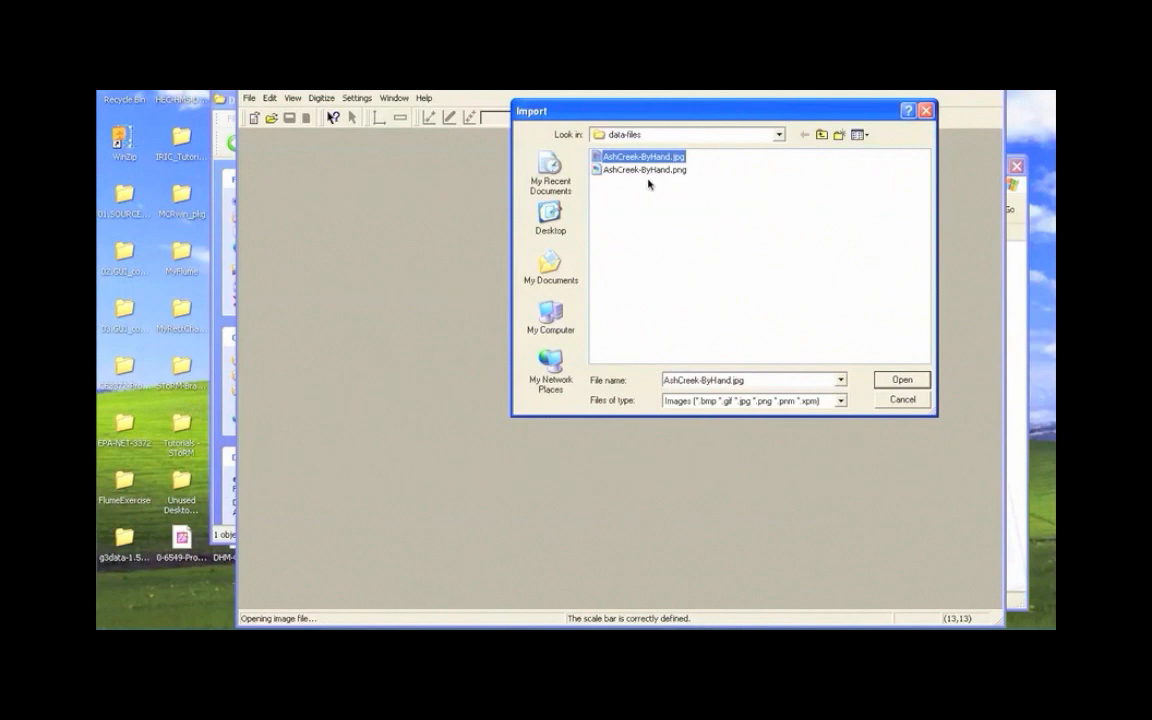
click(893, 382)
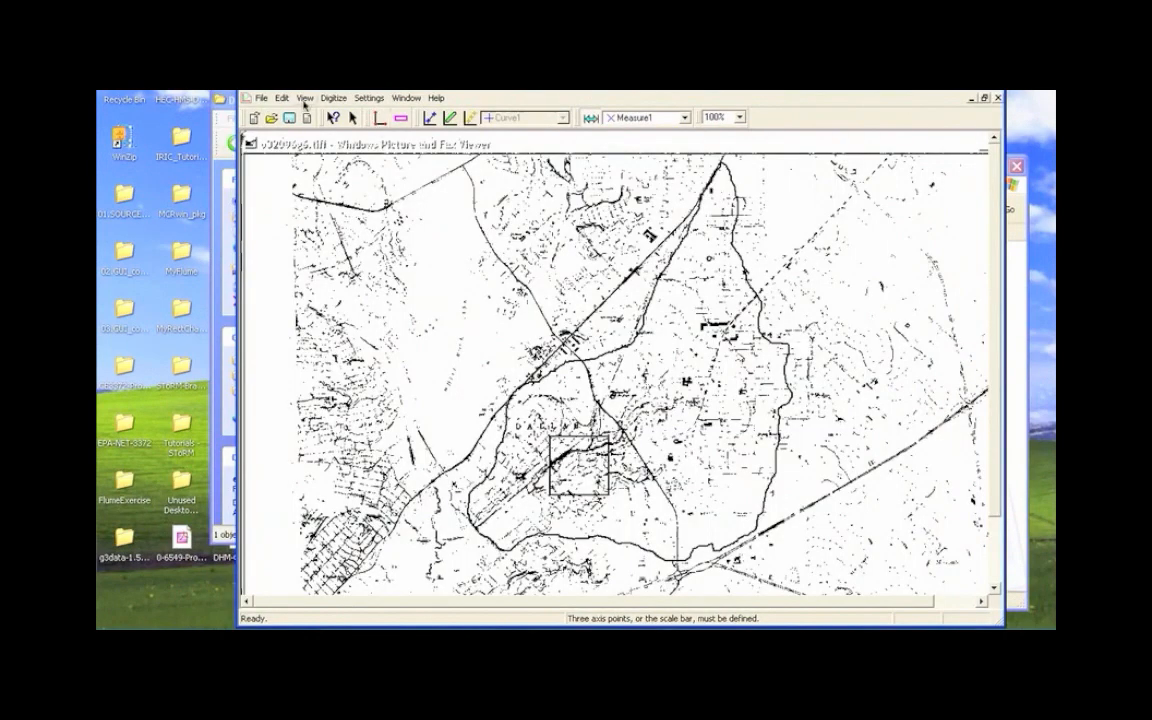
Show the original colour image as the map background and shift the program window toward the upper left of the desktop
click(305, 98)
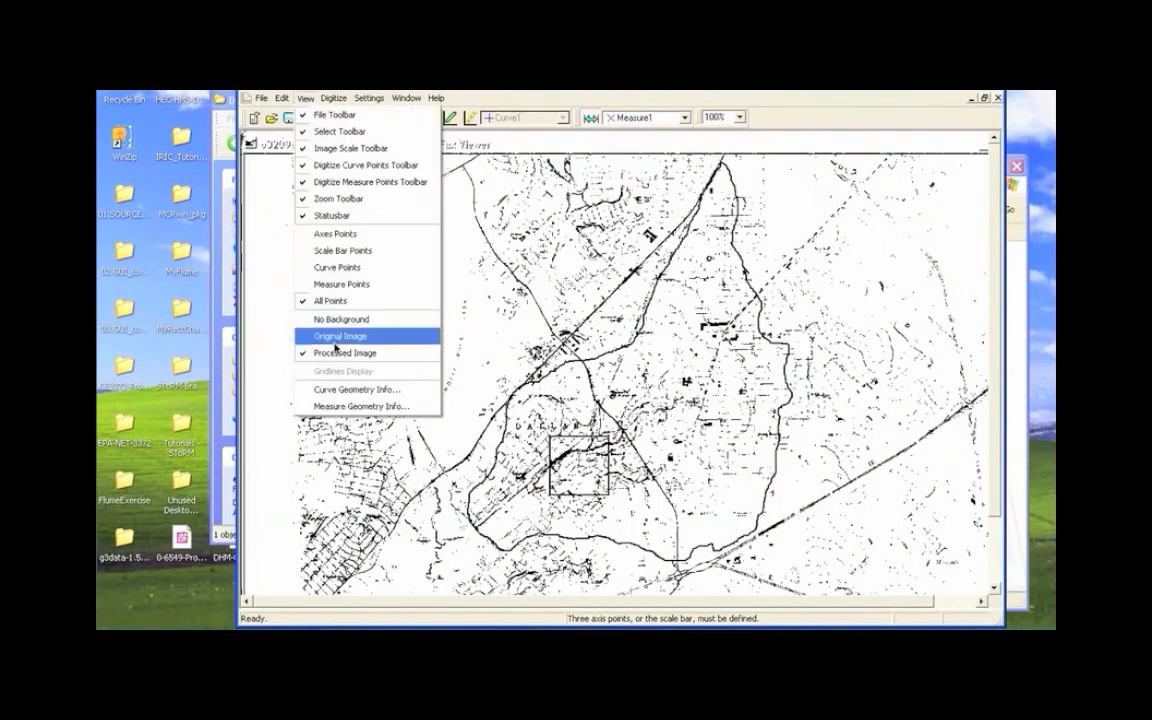
click(338, 337)
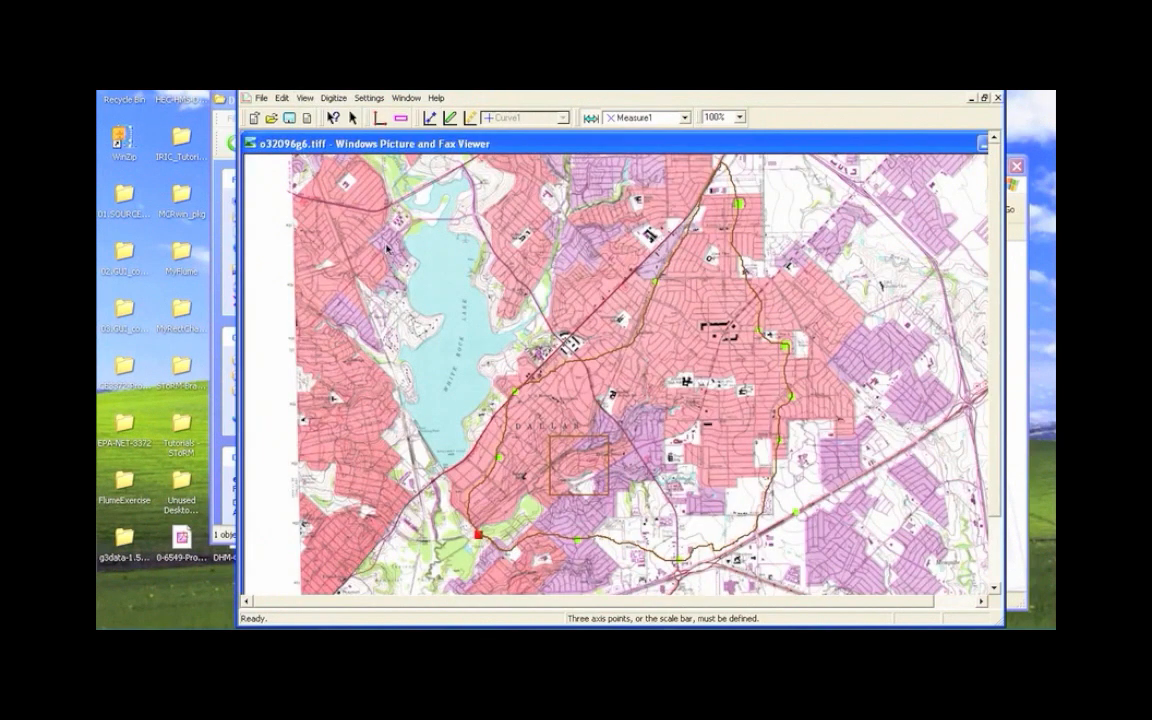
drag(537, 92, 455, 83)
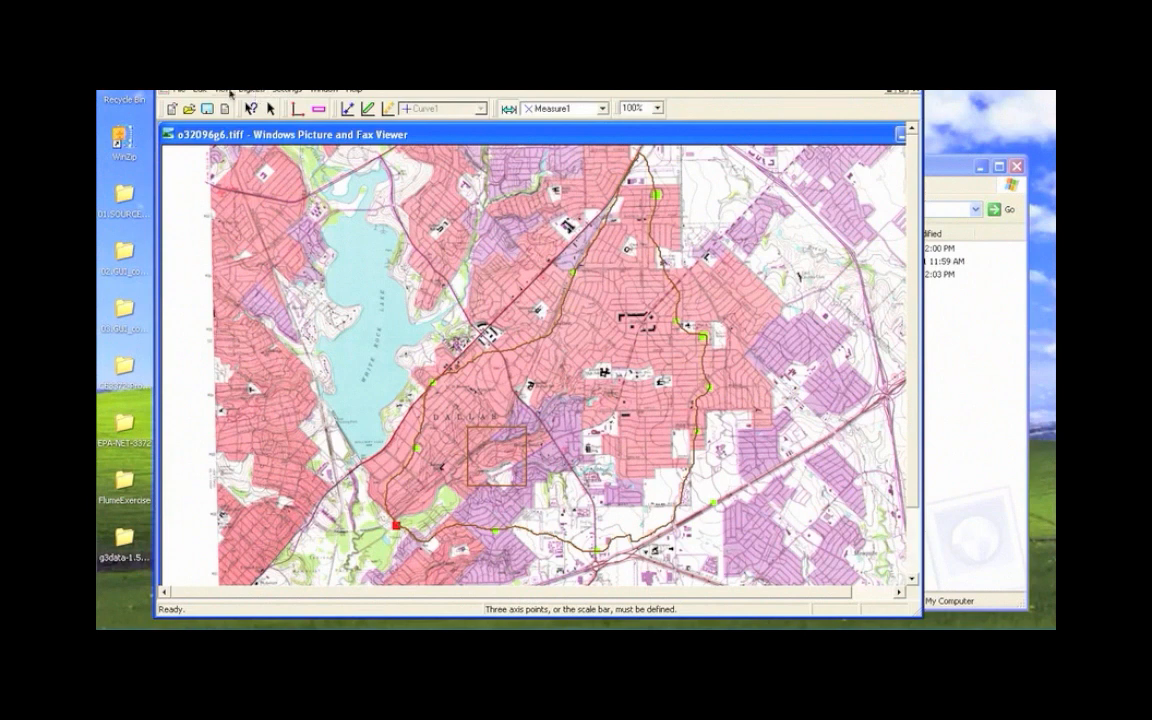
Define a scale bar along the top edge of the small reference square on the map, with a length of 0.6214
click(321, 112)
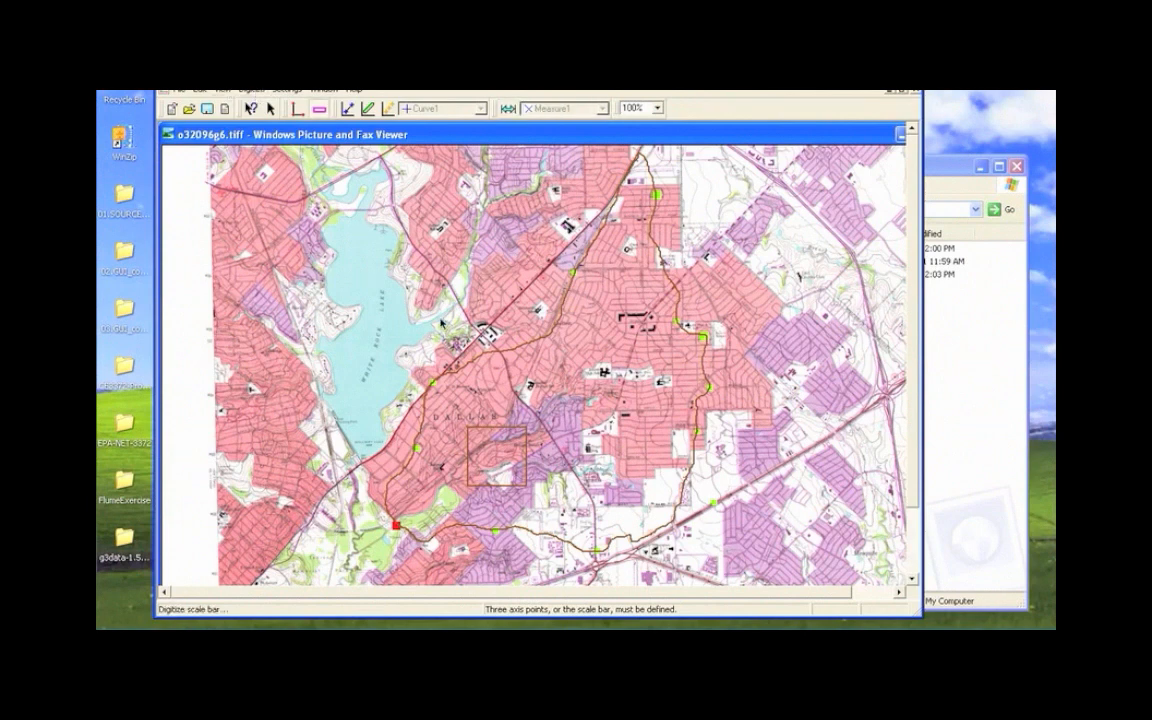
click(470, 433)
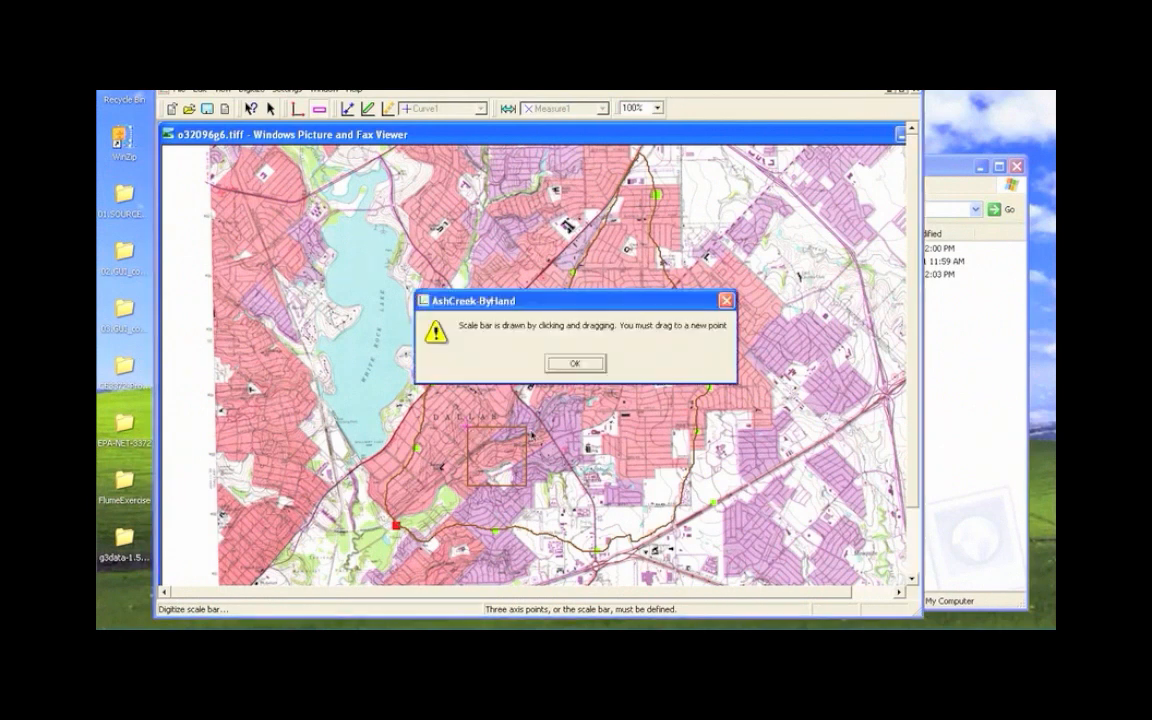
click(577, 364)
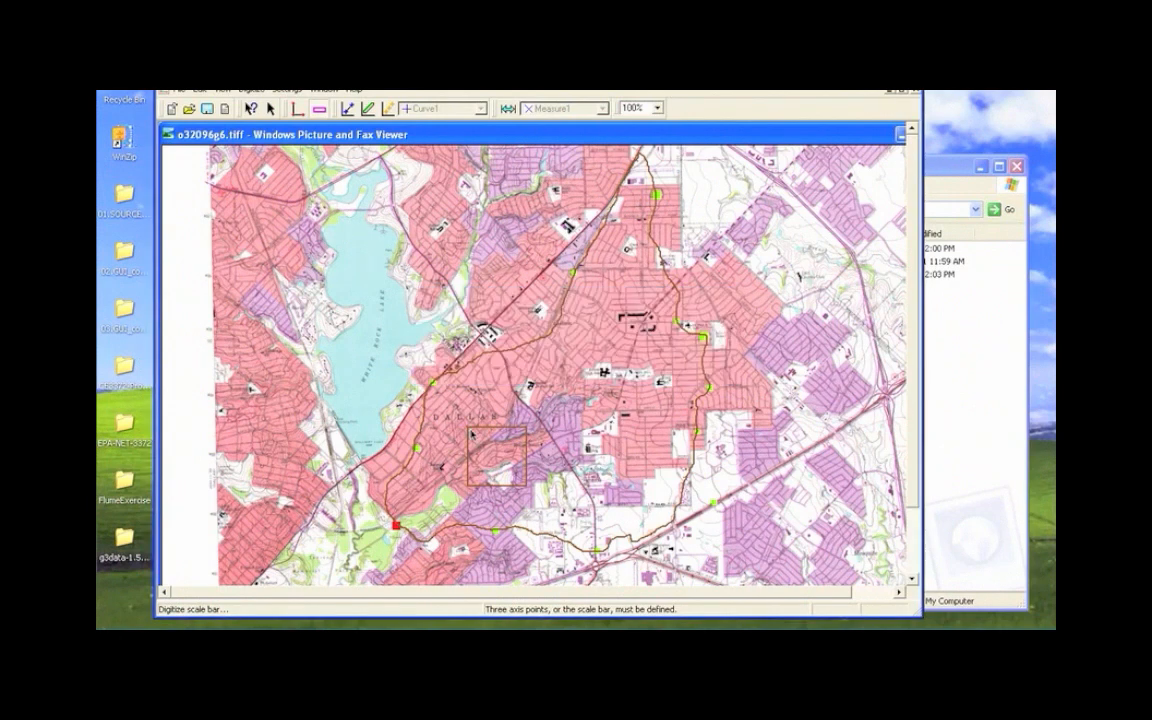
drag(470, 432, 529, 433)
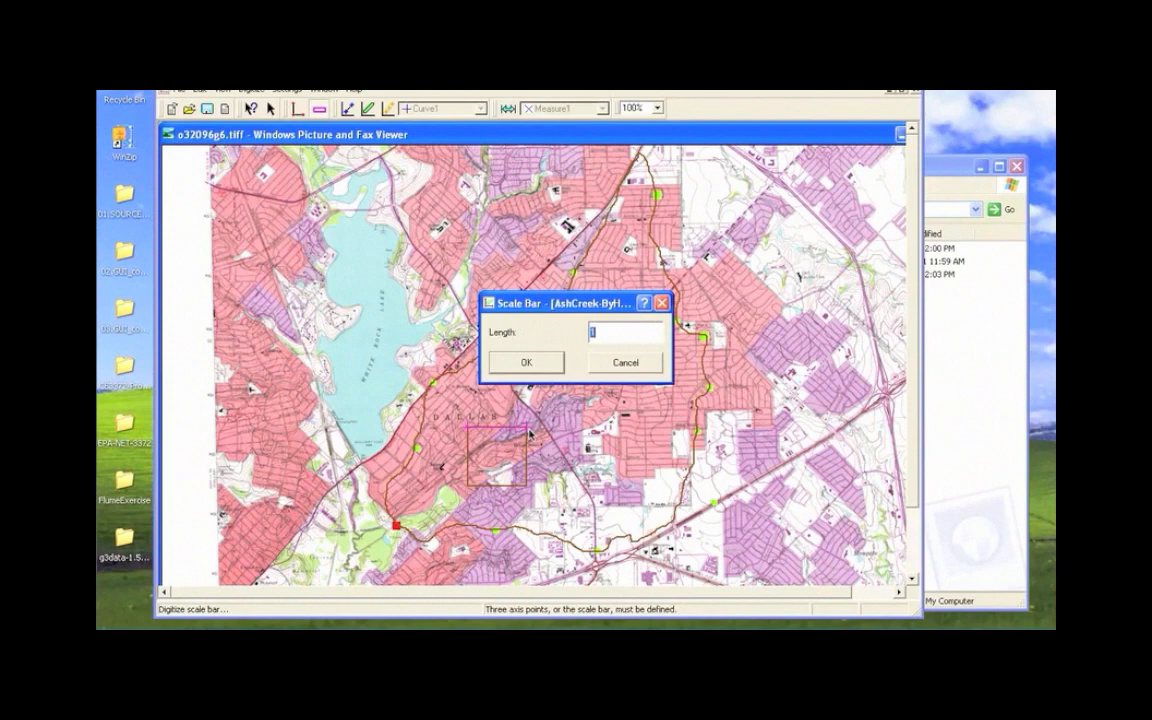
text(0.6214)
click(514, 370)
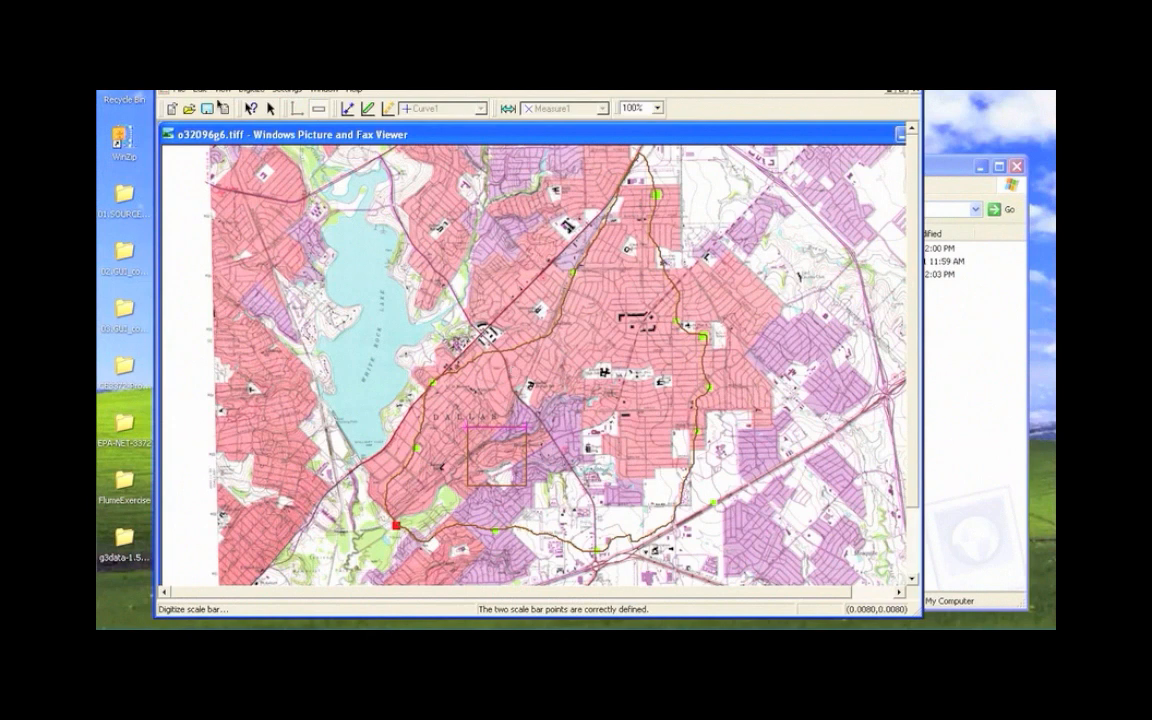
Open the measure geometry information, shrink its window and move it clear of the watershed boundary
click(224, 90)
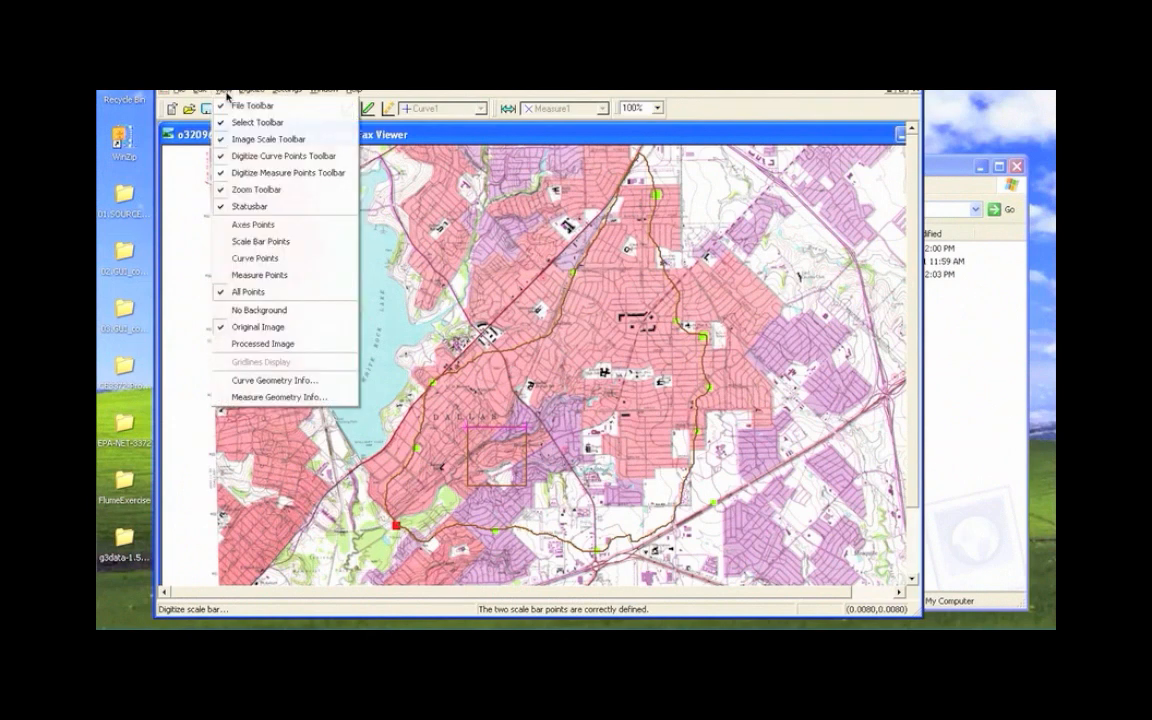
click(246, 398)
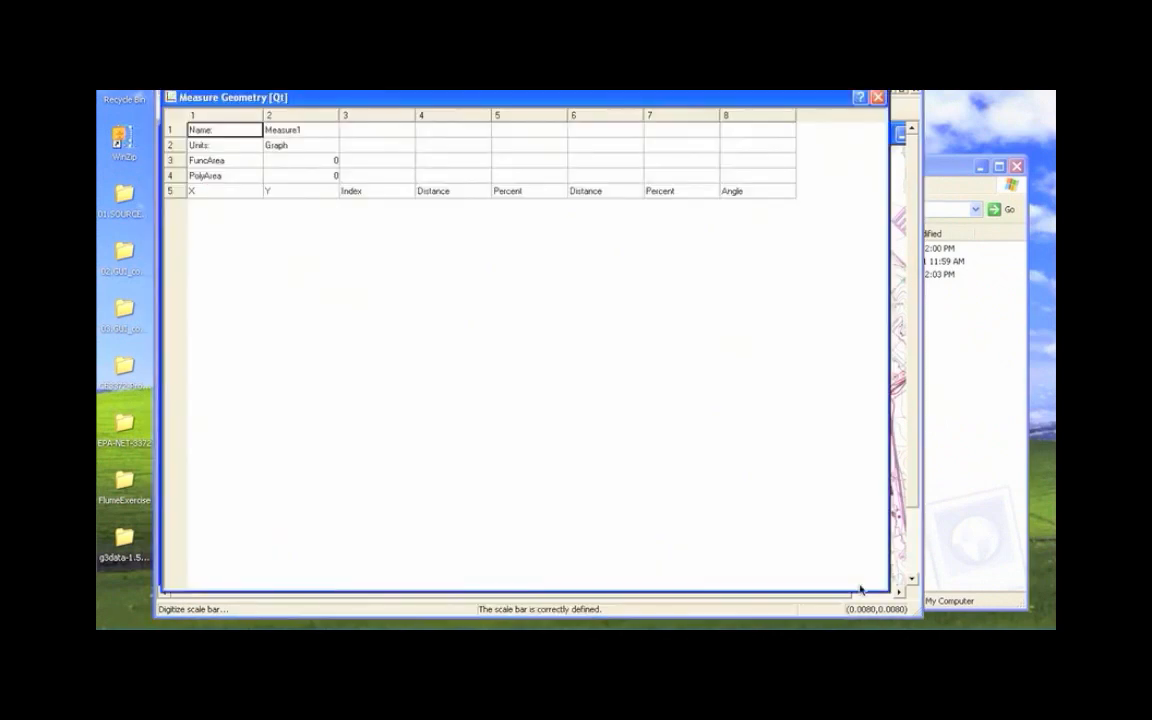
drag(893, 597, 428, 520)
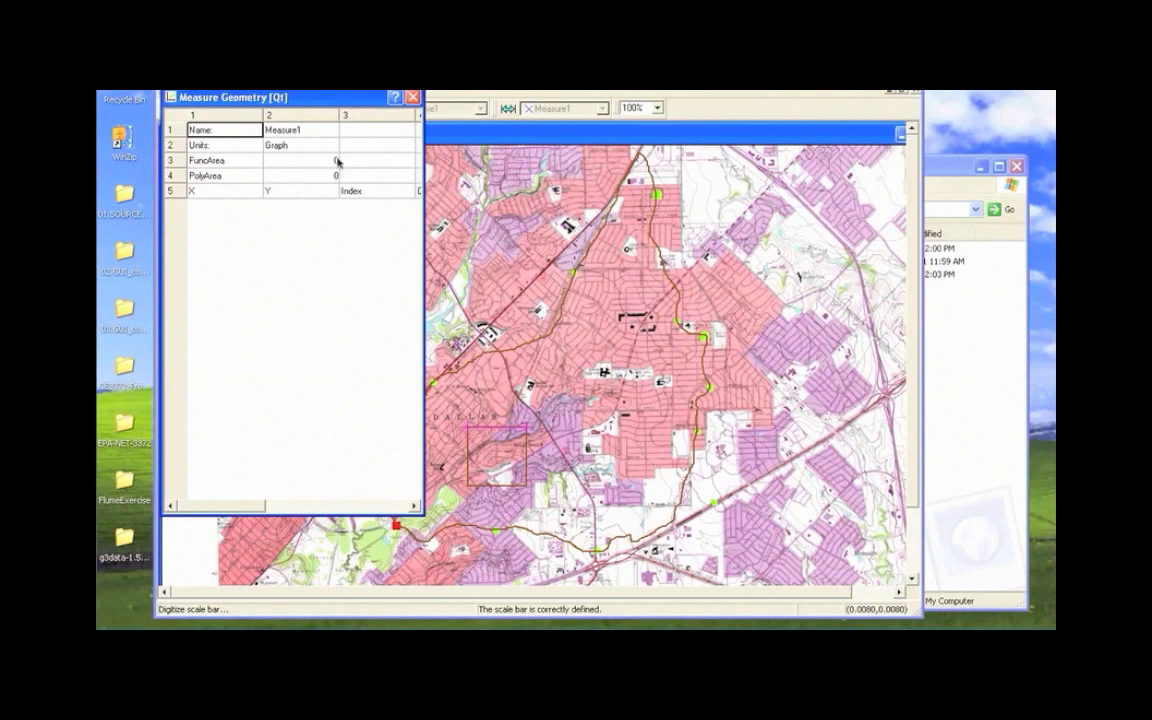
drag(356, 102, 301, 89)
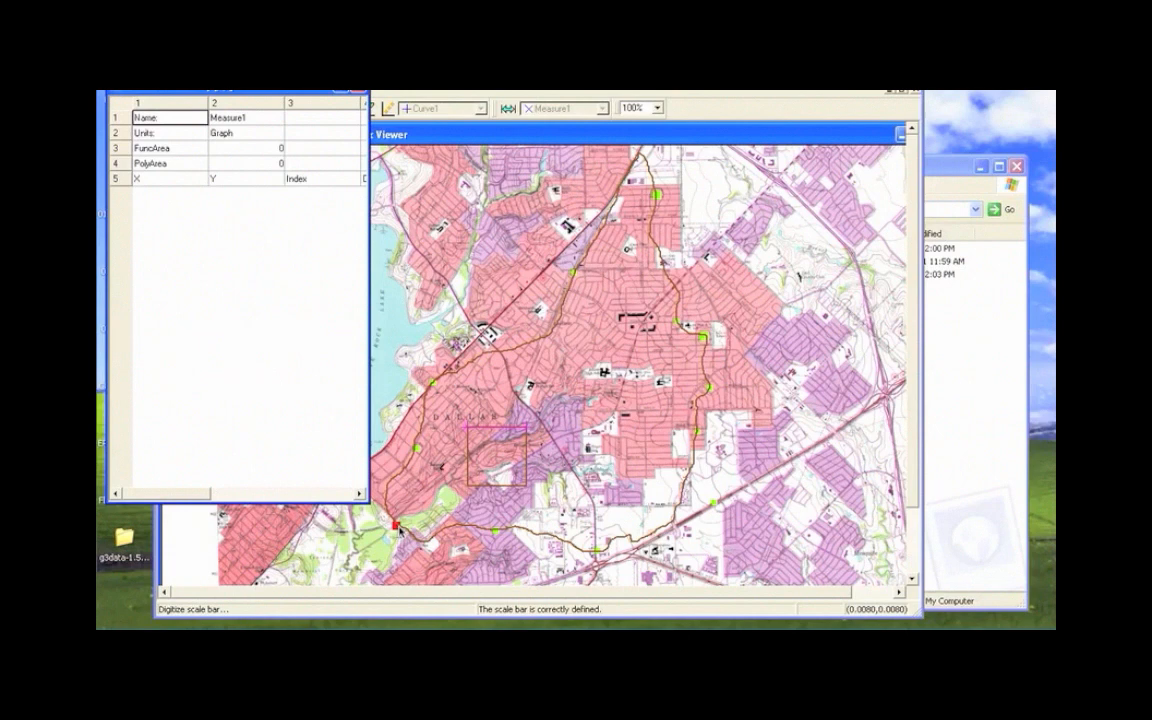
Start digitizing measure points at the red outlet marker and trace the southern watershed boundary east to the first green marker
click(509, 109)
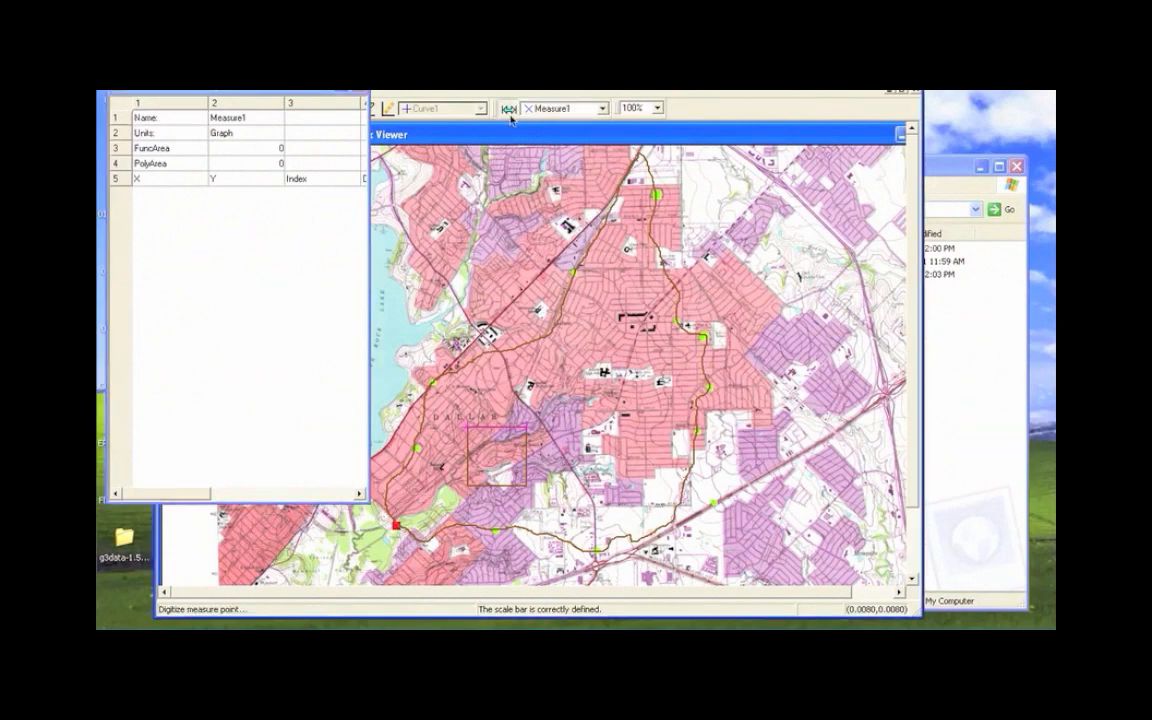
click(400, 531)
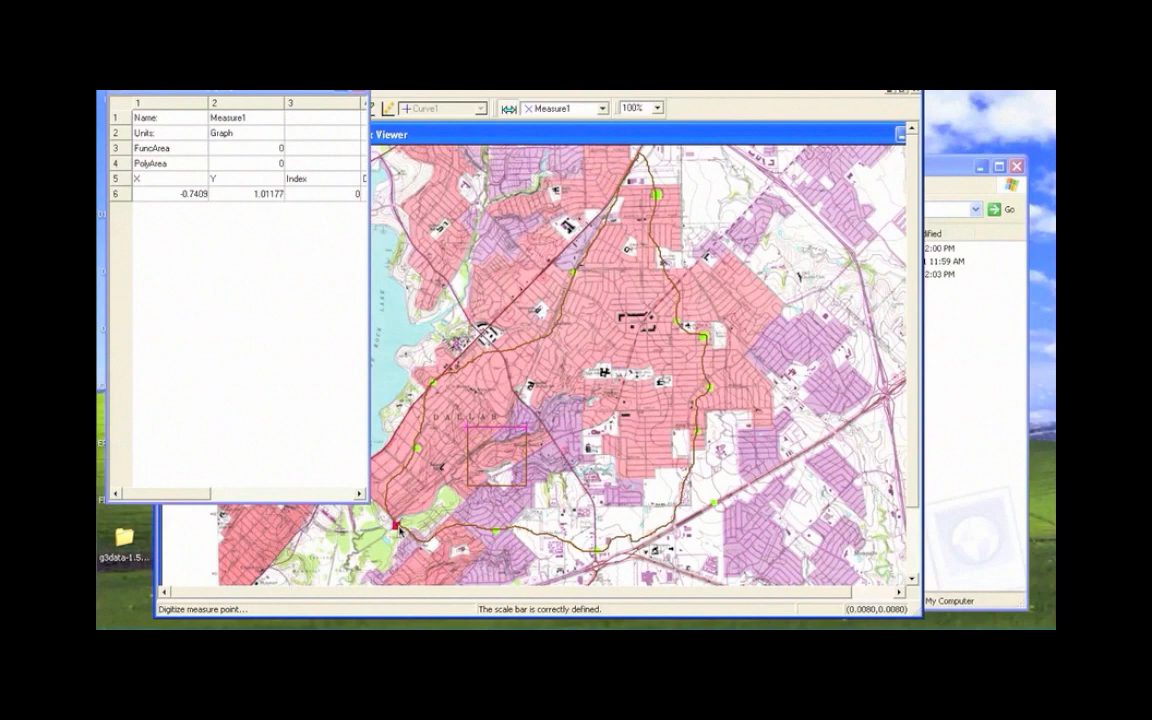
click(407, 535)
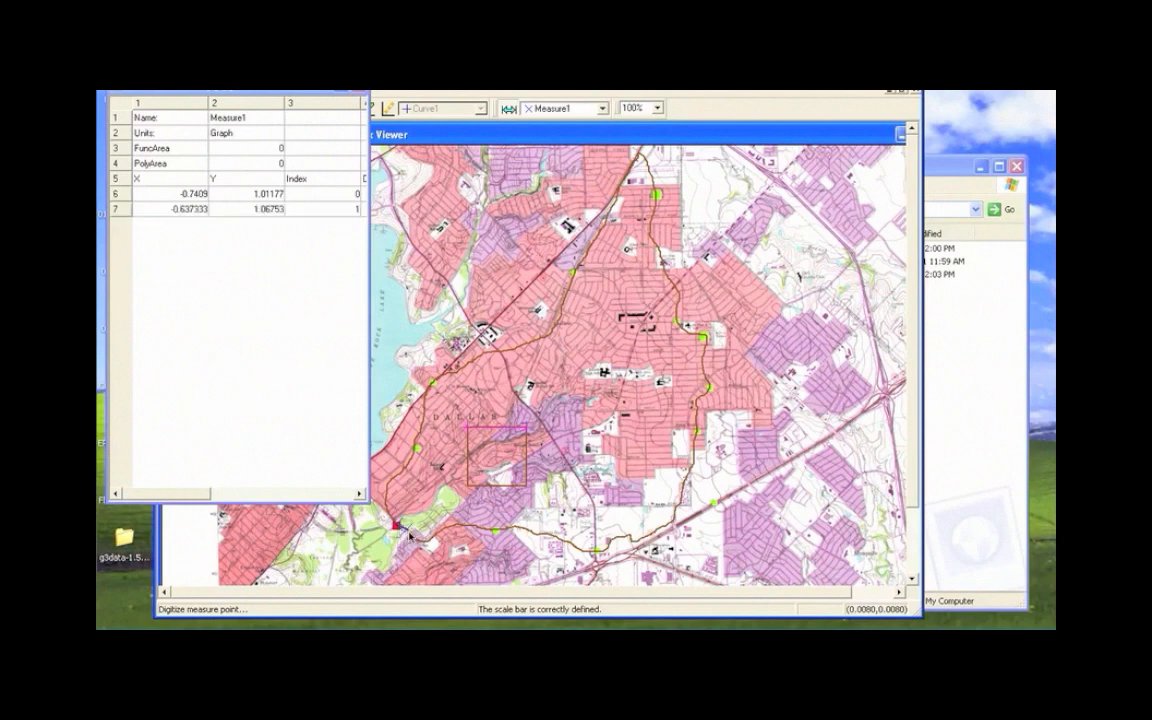
click(417, 543)
click(430, 546)
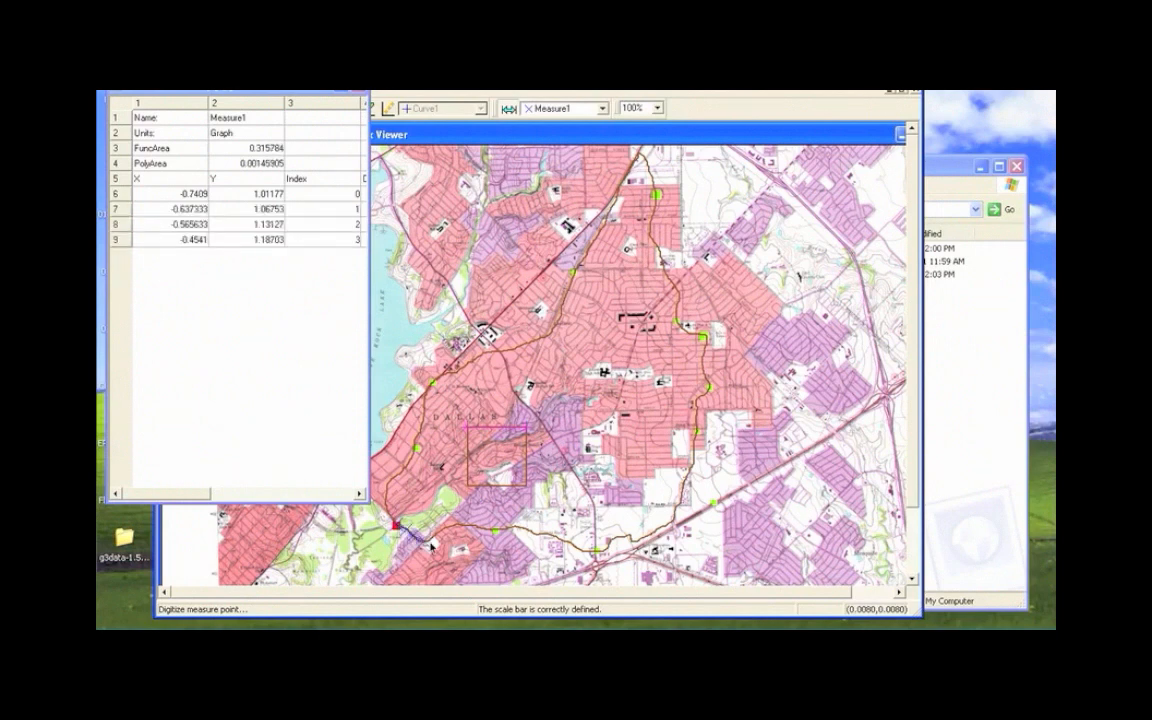
click(437, 546)
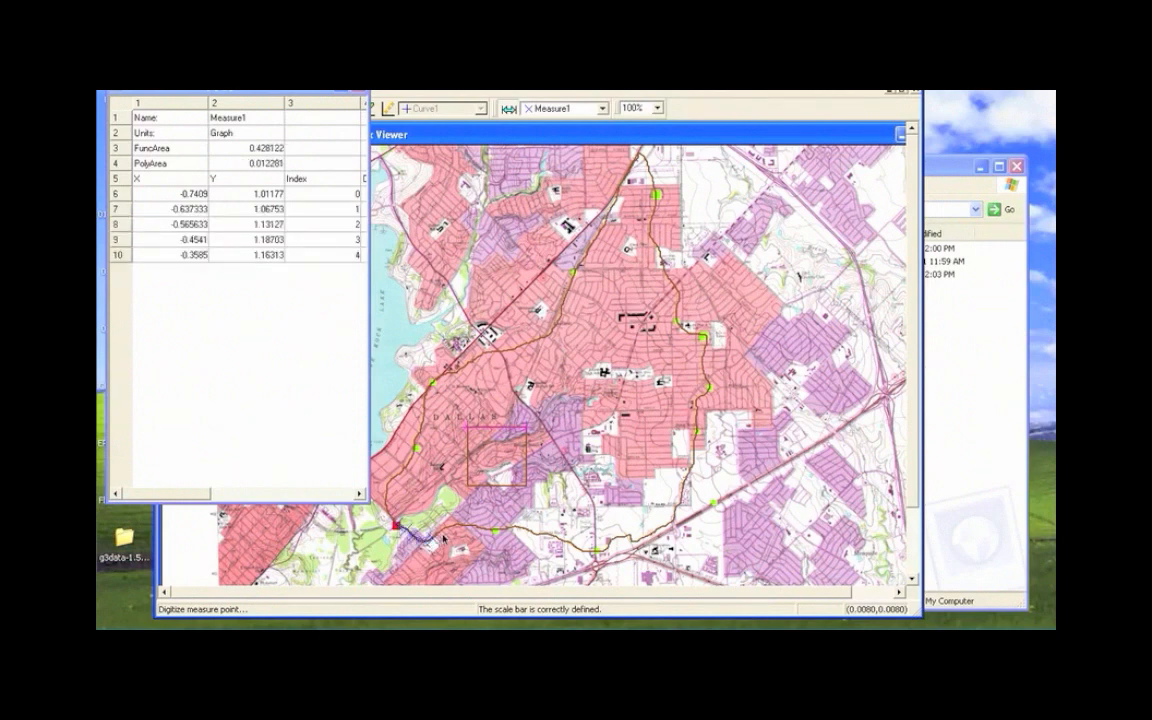
click(446, 538)
click(460, 532)
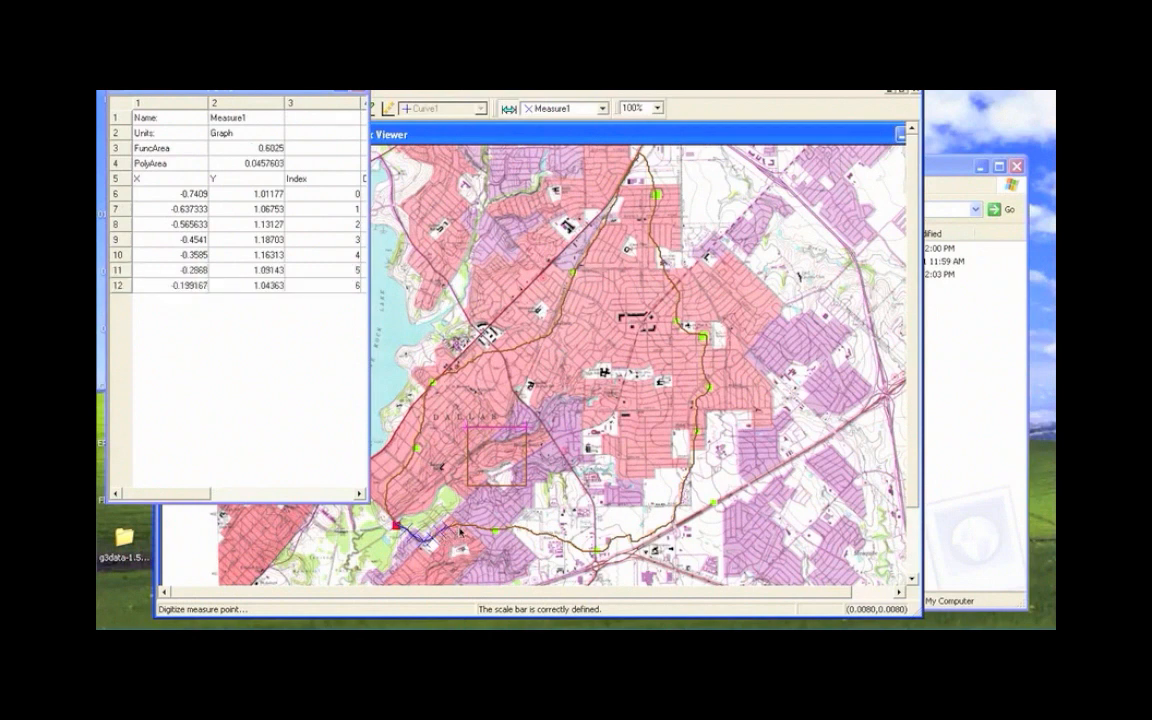
click(468, 531)
click(475, 535)
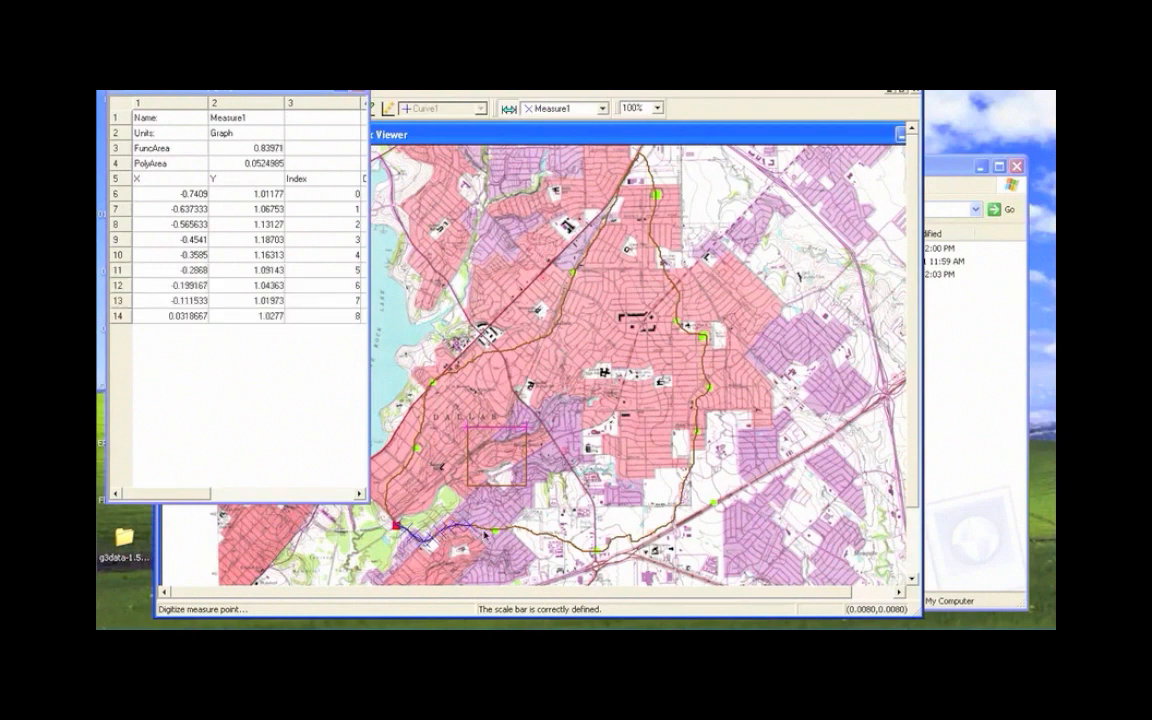
click(494, 534)
Continue the measure points east along the southern boundary to the green marker at its lowest point
click(509, 538)
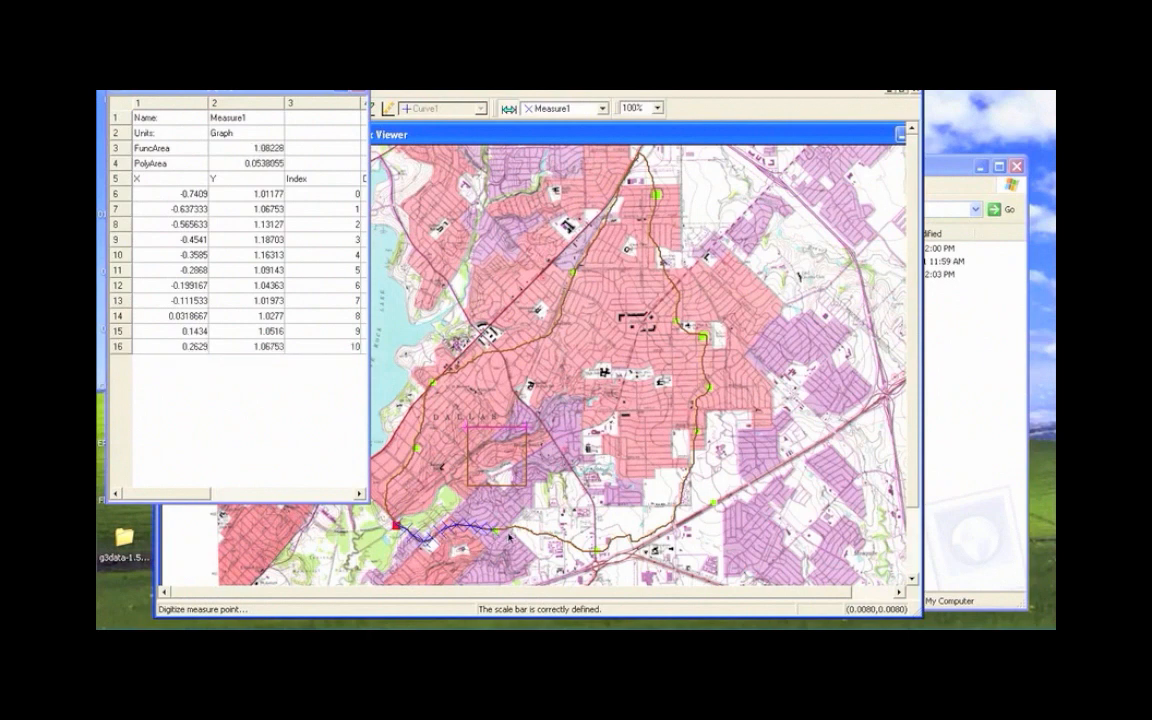
click(520, 533)
click(529, 535)
click(532, 537)
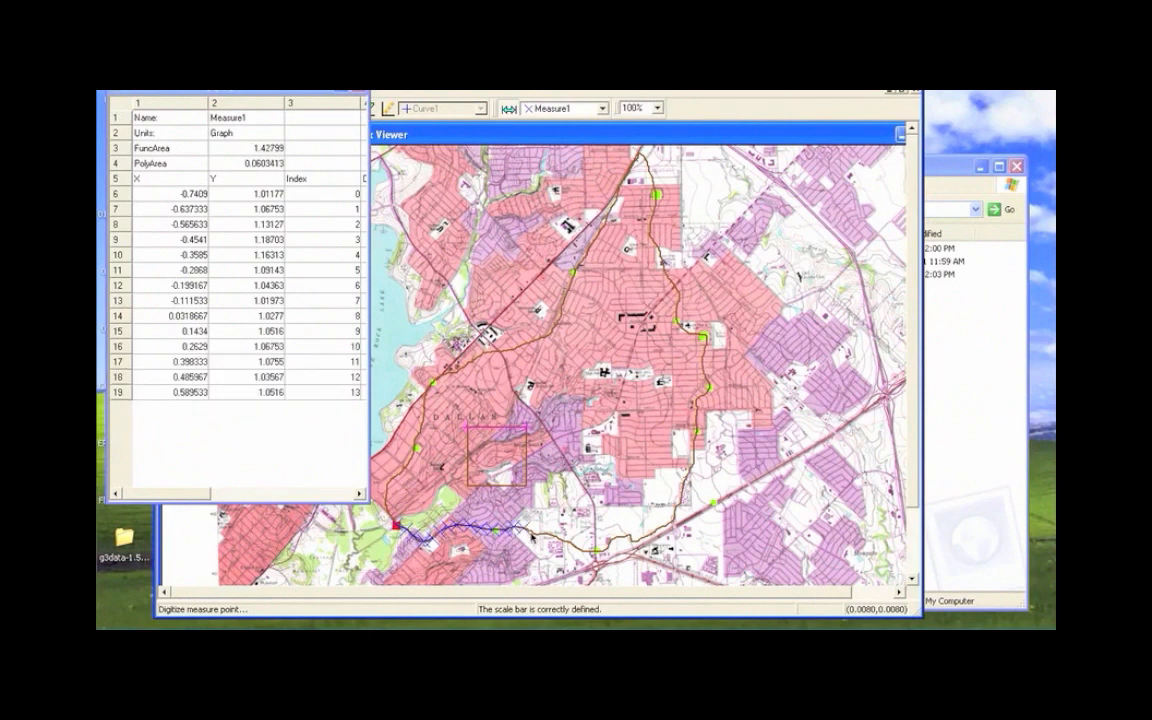
click(540, 544)
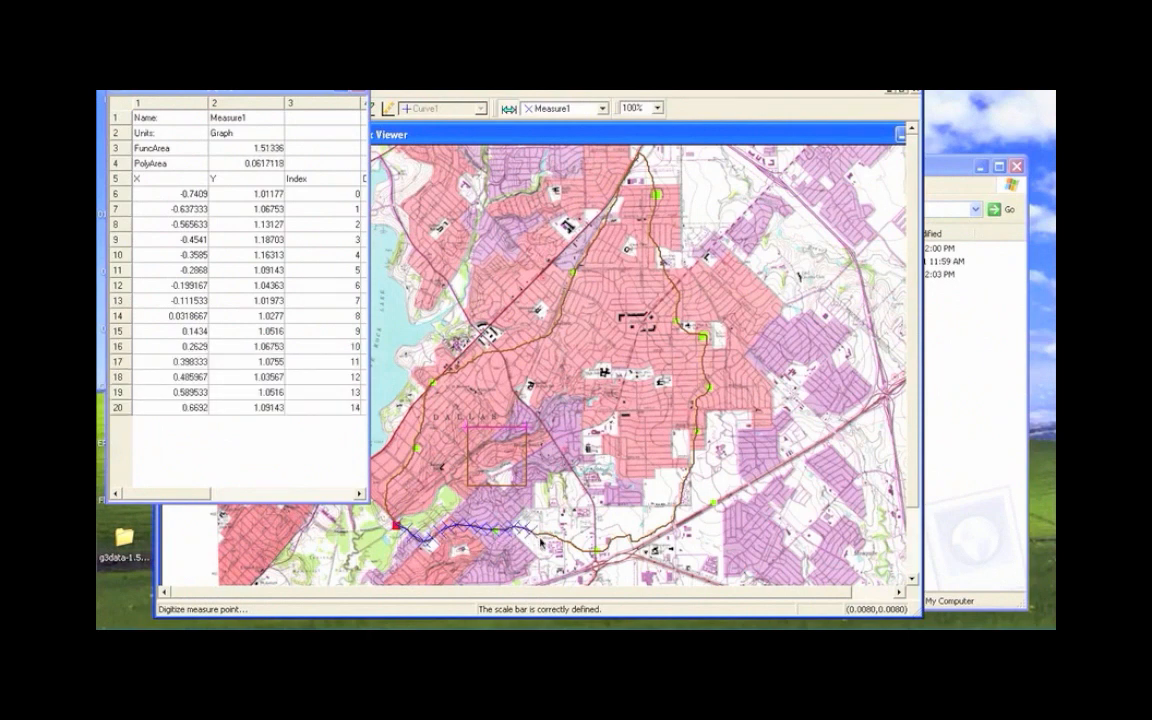
click(546, 540)
click(554, 540)
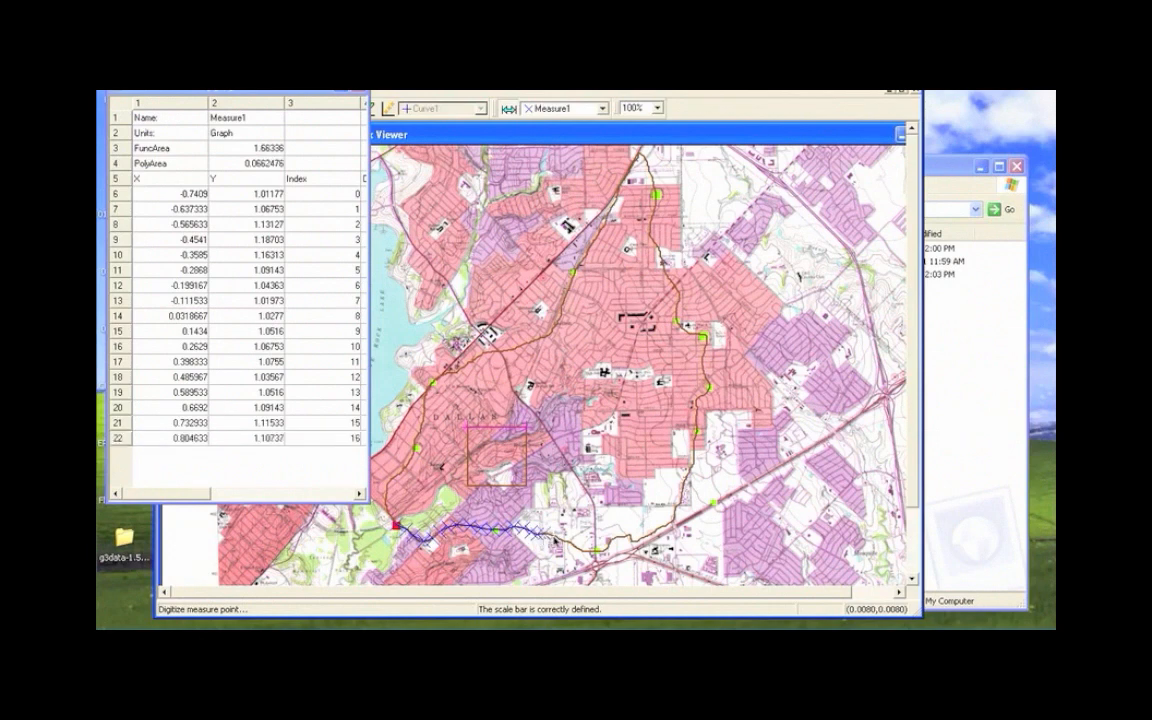
click(563, 546)
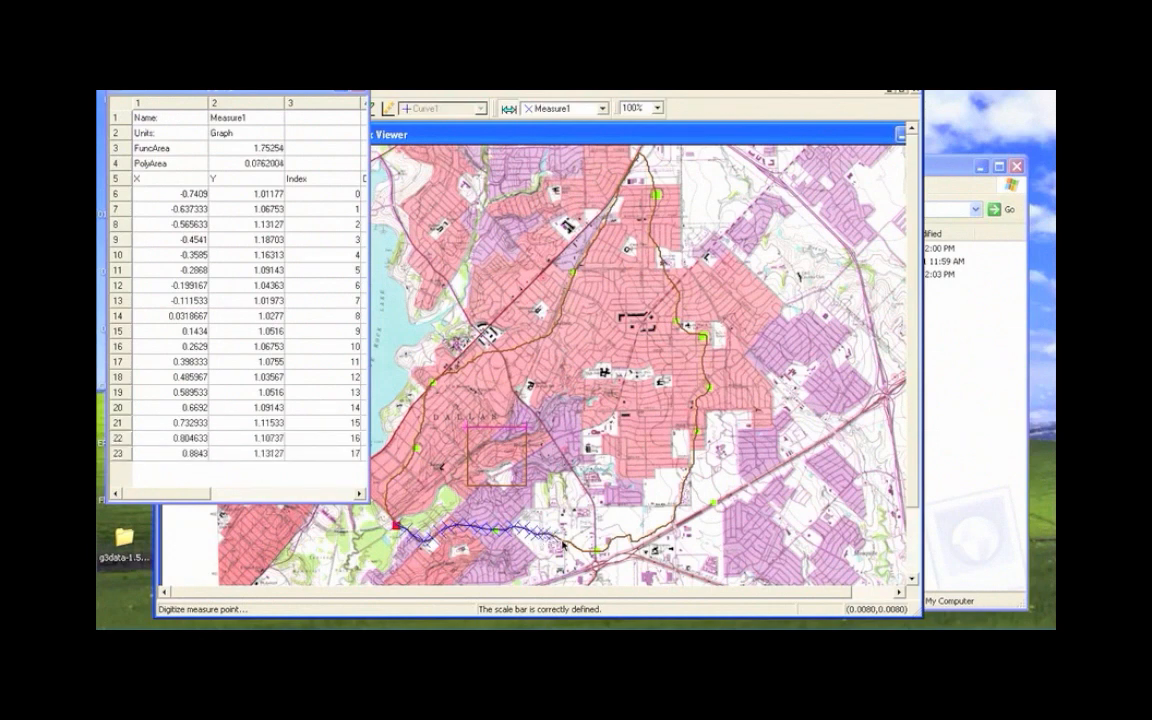
click(569, 549)
click(576, 550)
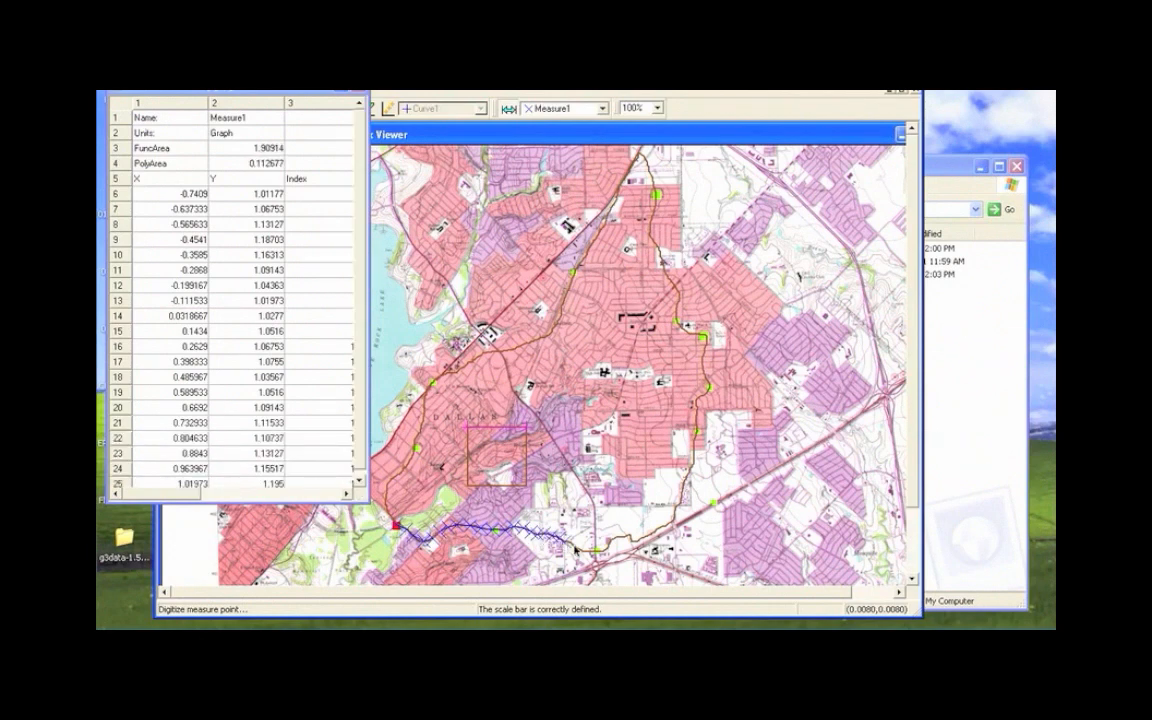
click(582, 553)
click(586, 557)
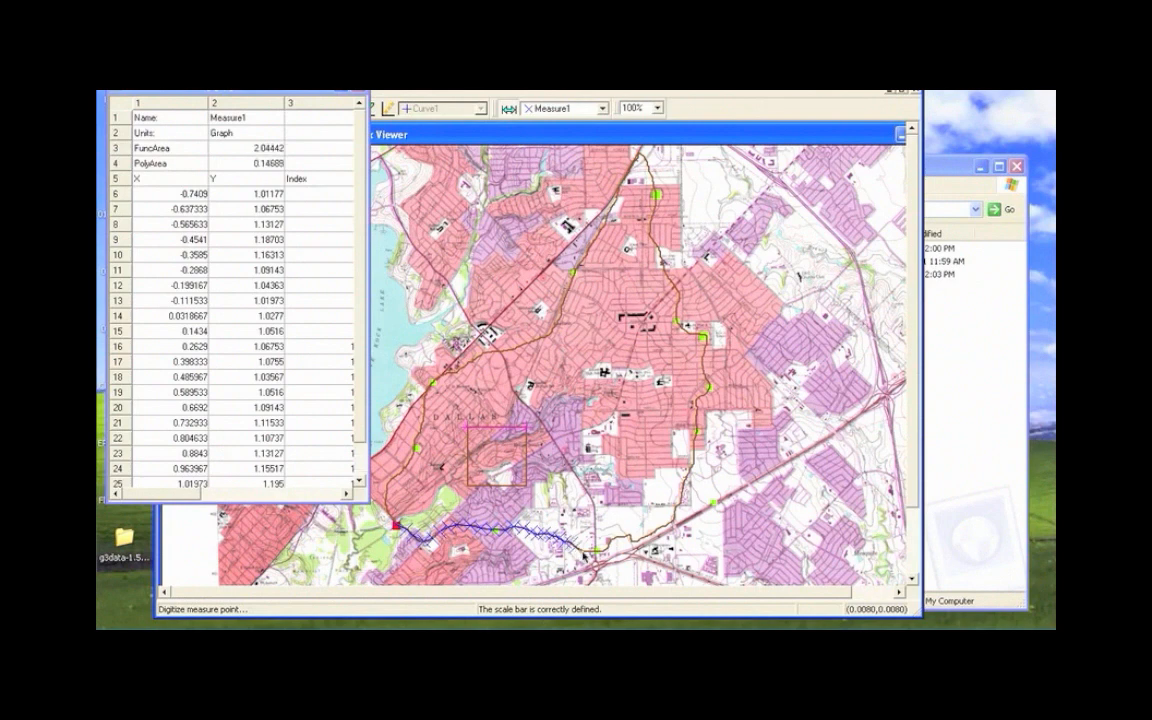
click(594, 562)
click(601, 558)
Trace the boundary northeast from the southernmost green marker to the bend where it turns north up the eastern side
click(610, 557)
click(612, 551)
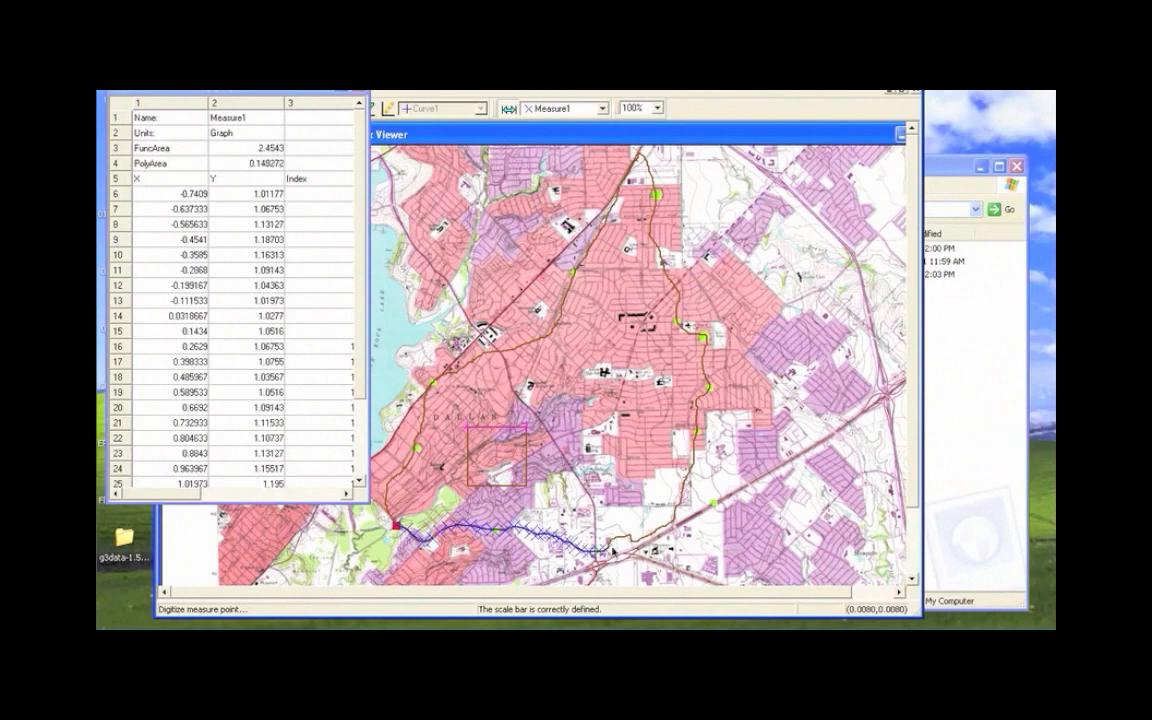
click(616, 546)
click(621, 544)
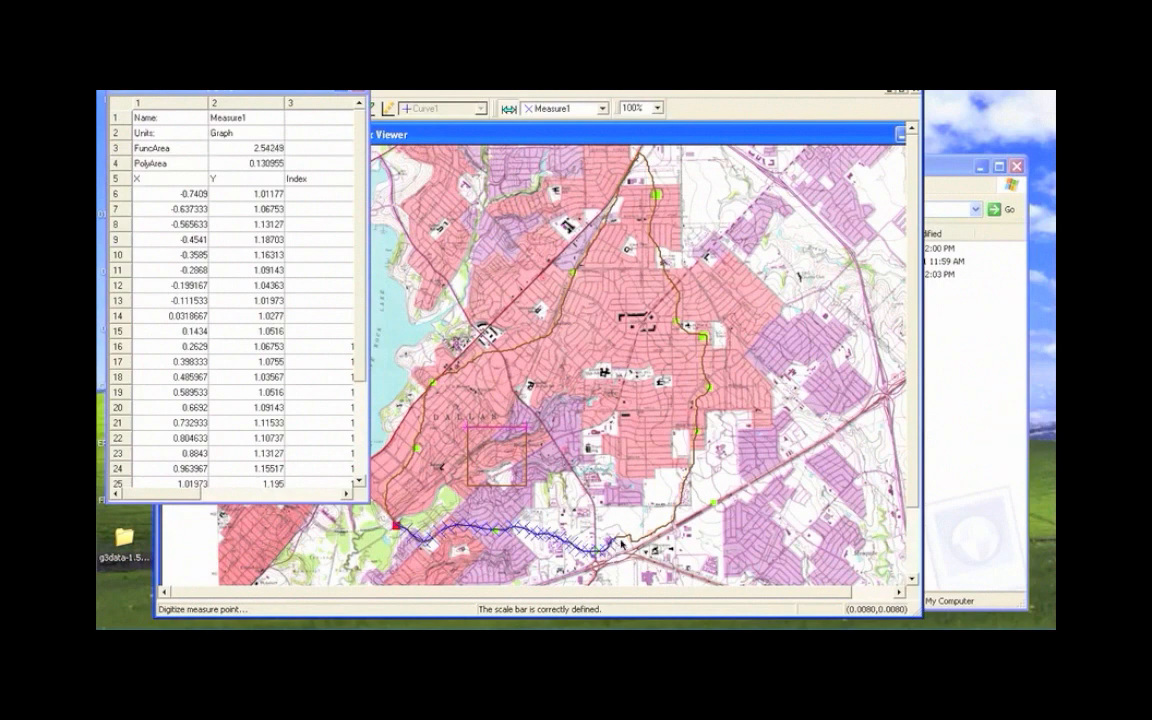
click(626, 542)
click(632, 539)
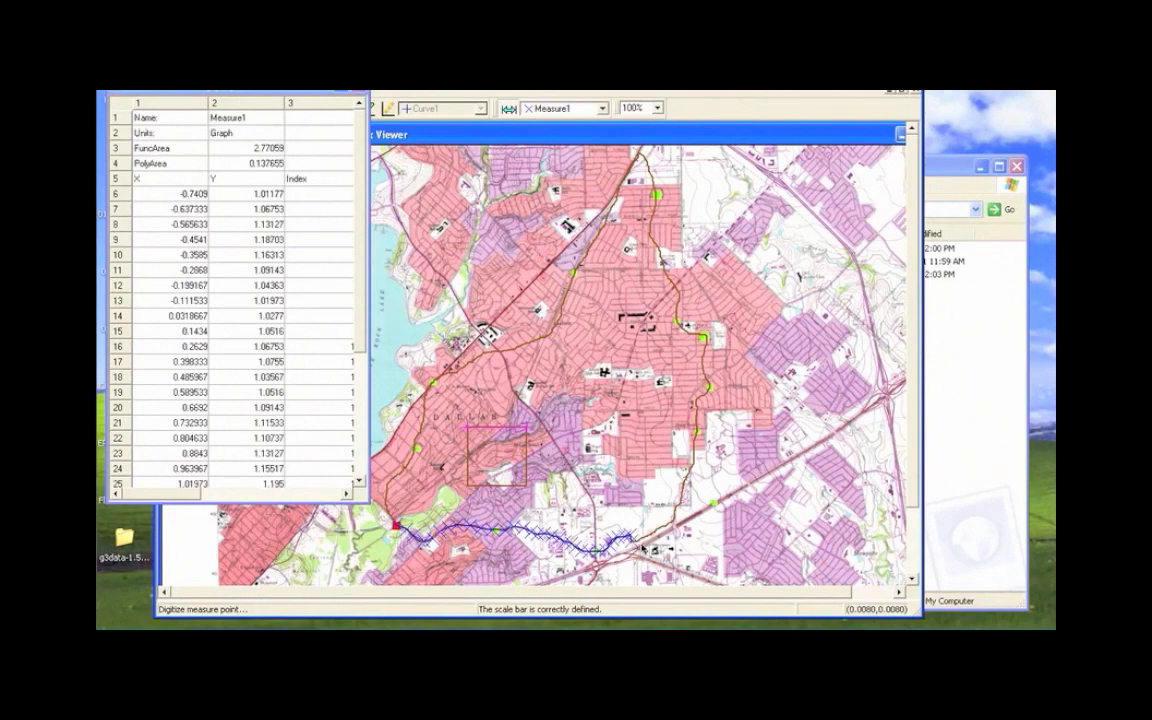
click(645, 548)
click(662, 536)
click(670, 533)
click(679, 524)
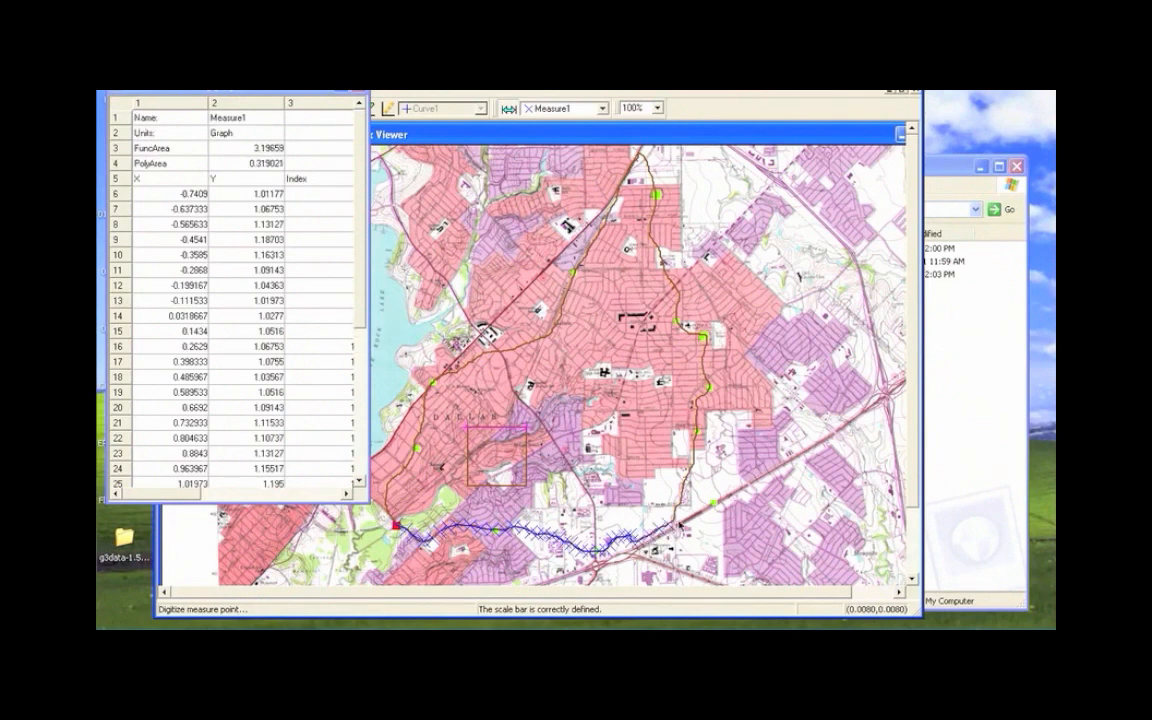
Digitize the eastern boundary northward from the southeastern bend to the first green marker on that side
click(680, 513)
click(686, 510)
click(686, 496)
click(694, 476)
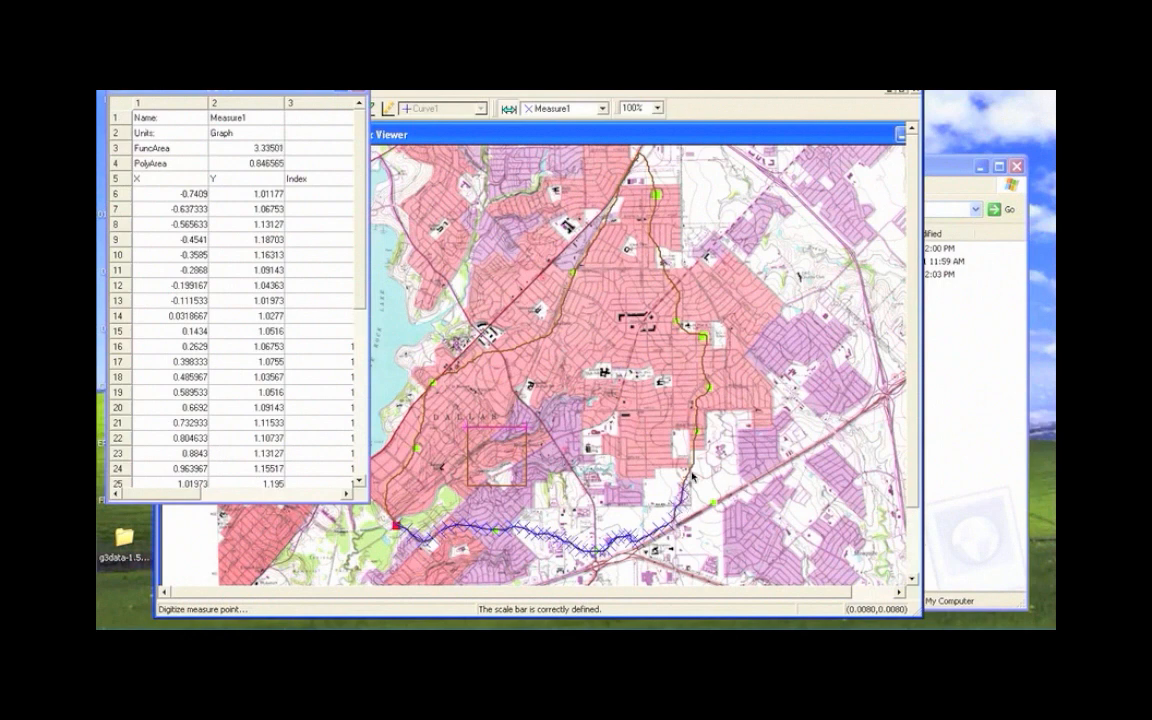
click(700, 474)
click(693, 473)
click(699, 436)
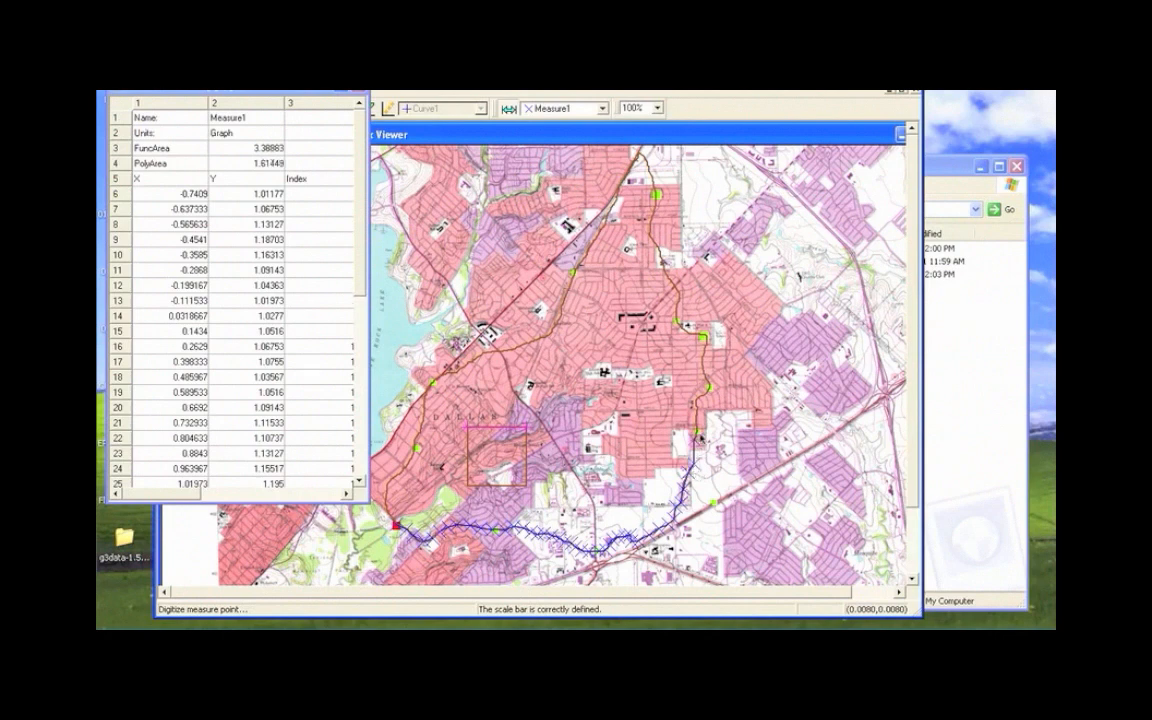
Trace the eastern boundary past the next green marker up to the one at the sharp corner beside the white block
click(699, 427)
click(699, 411)
click(701, 403)
click(707, 399)
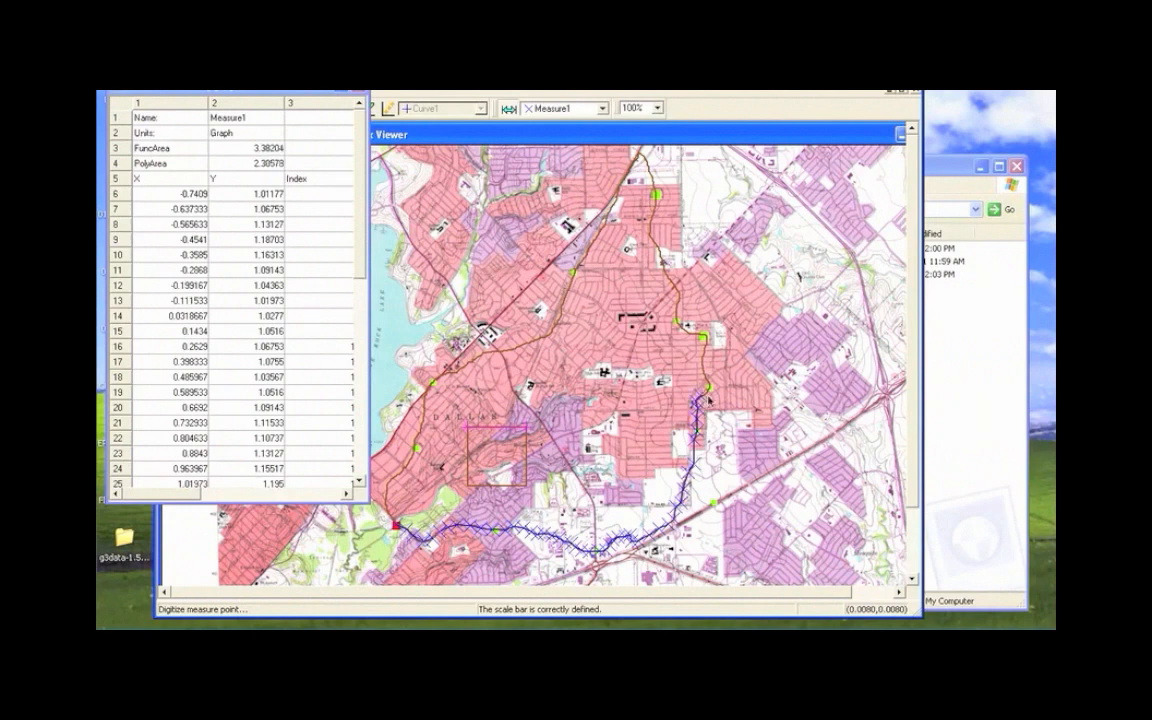
click(712, 393)
click(708, 381)
click(707, 363)
click(707, 343)
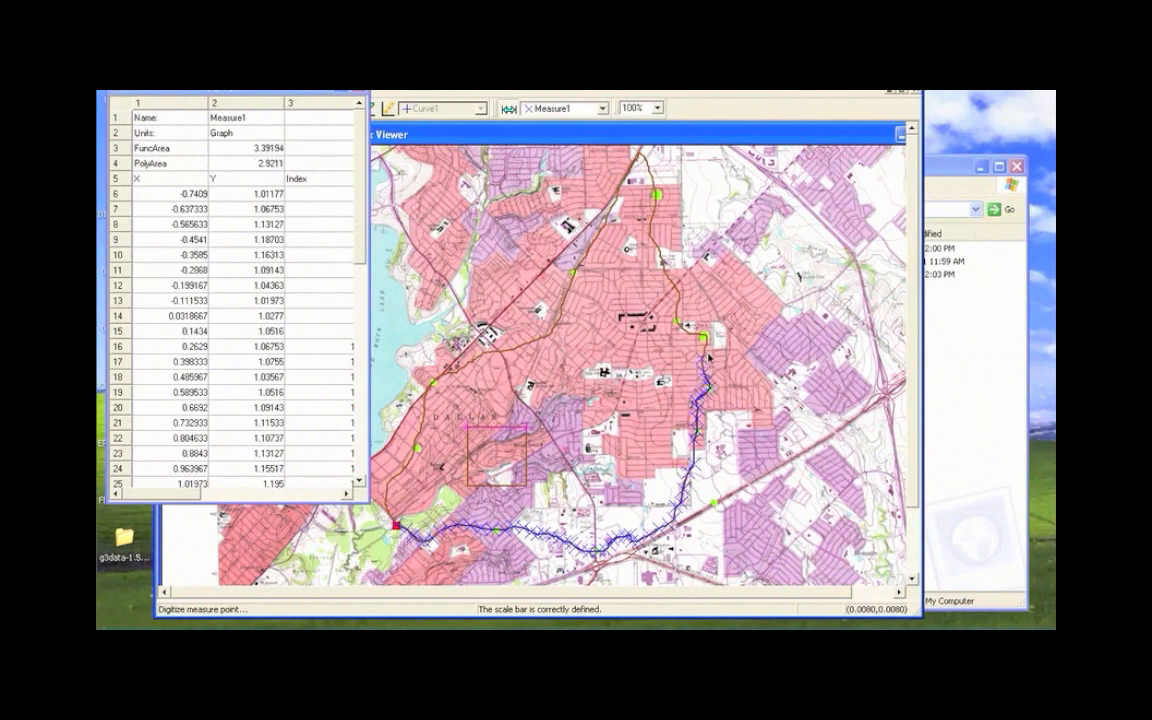
click(709, 346)
click(711, 342)
click(706, 340)
click(703, 338)
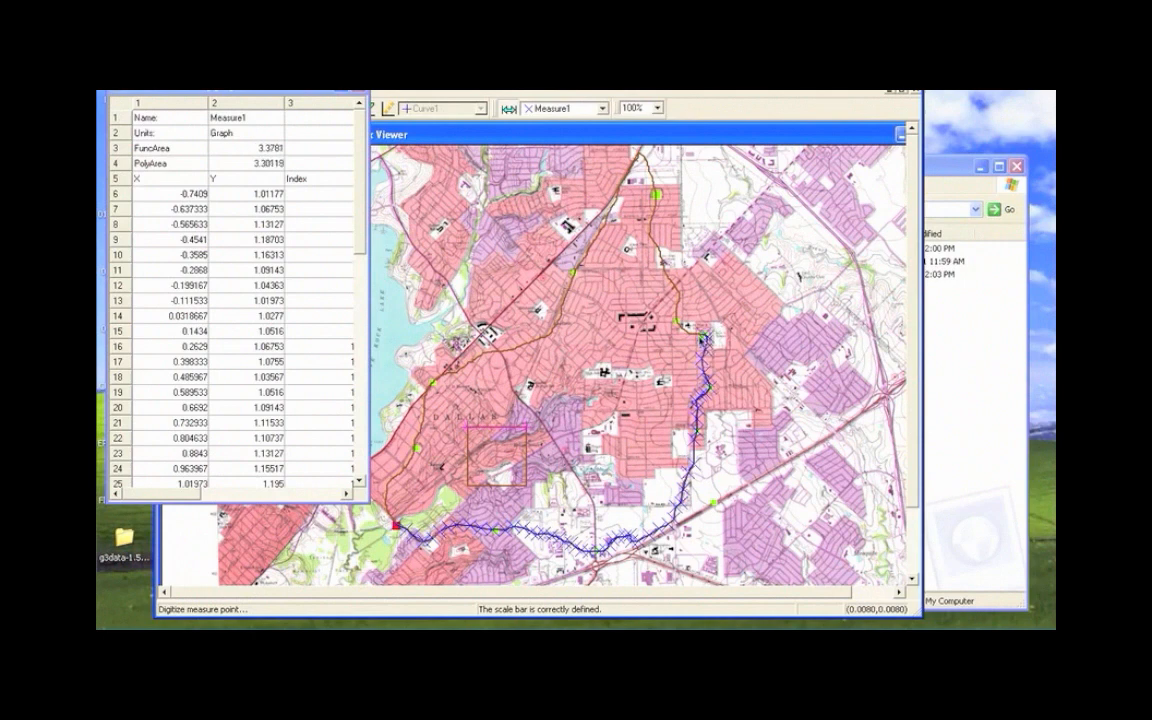
Digitize the boundary west around the sharp corner and north to the green marker just below the watershed's northern tip
click(692, 338)
click(686, 330)
click(682, 343)
click(680, 310)
click(681, 296)
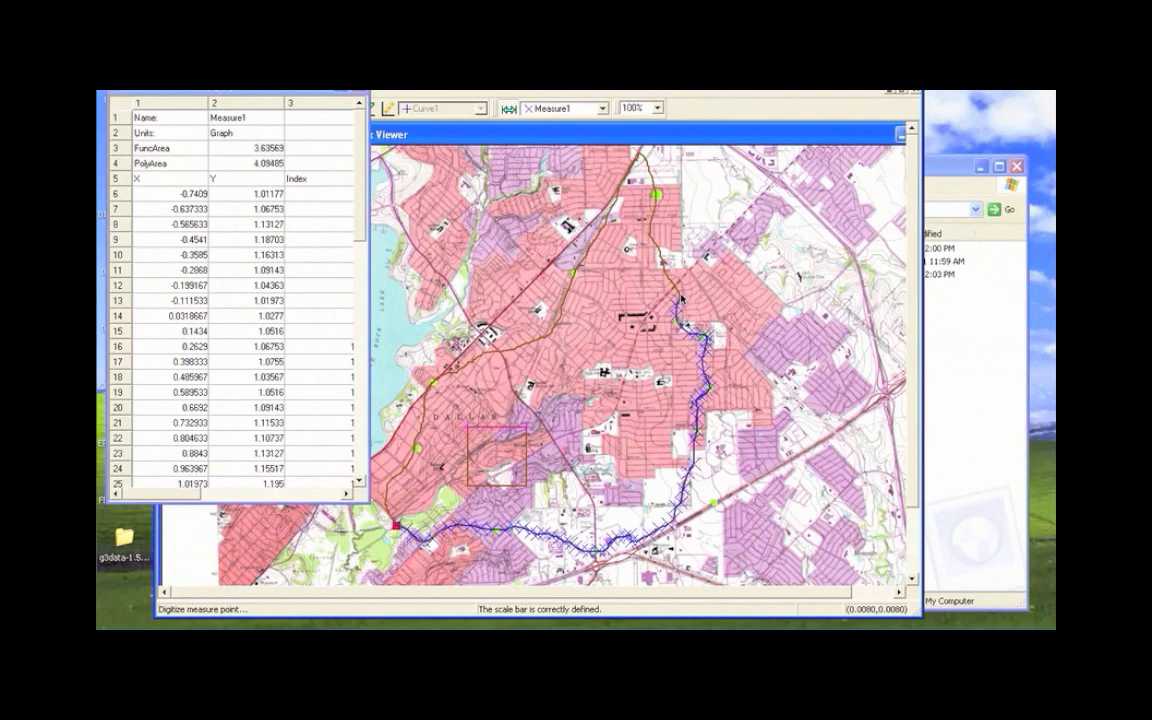
click(675, 291)
click(669, 281)
click(664, 263)
click(661, 253)
click(653, 239)
click(655, 222)
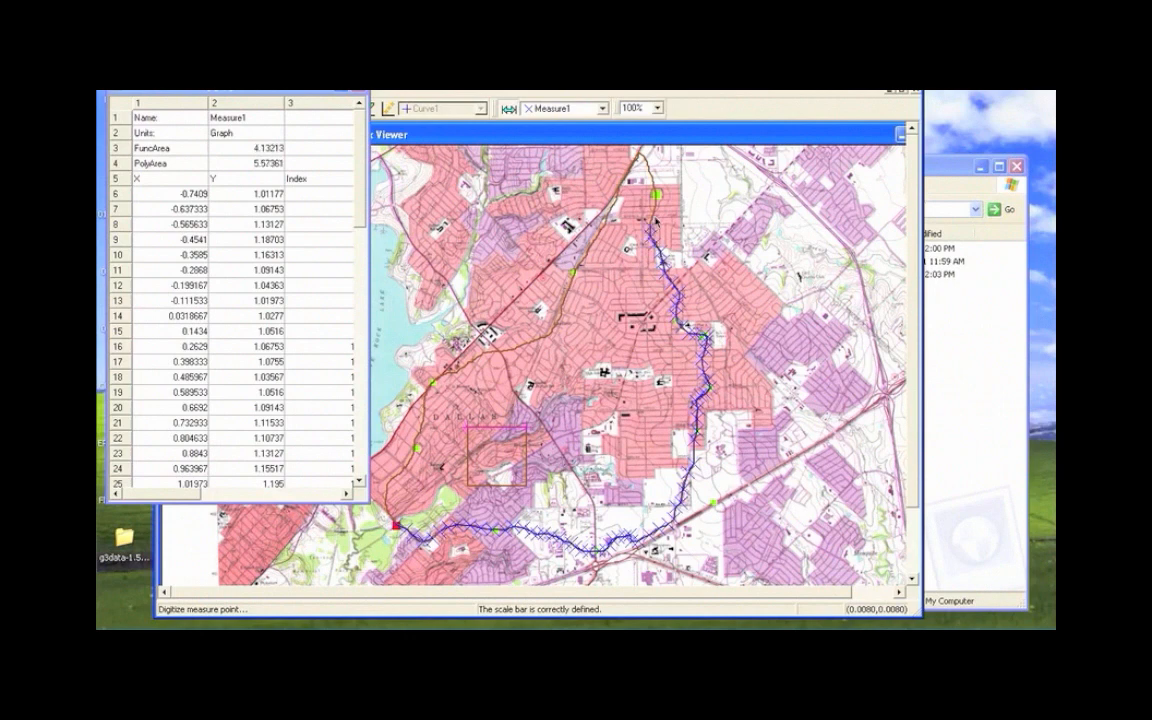
click(660, 213)
click(659, 210)
click(657, 195)
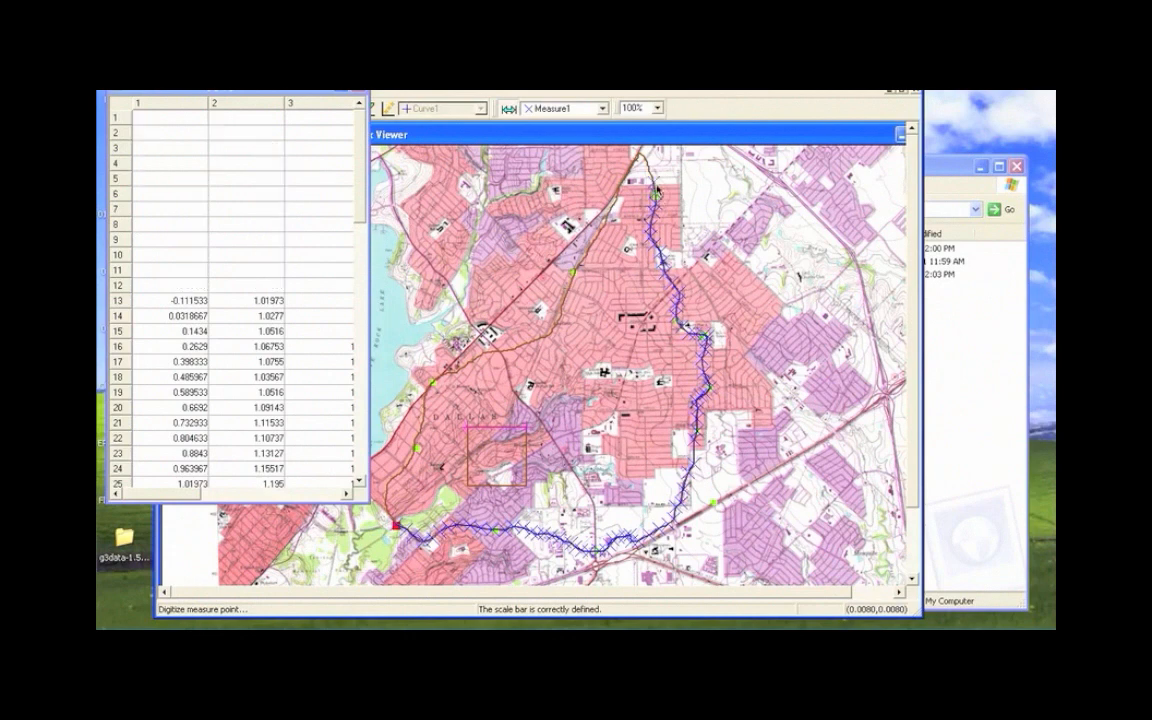
Carry the measure points around the northern tip and southwest down to the first green marker on the western side
click(647, 161)
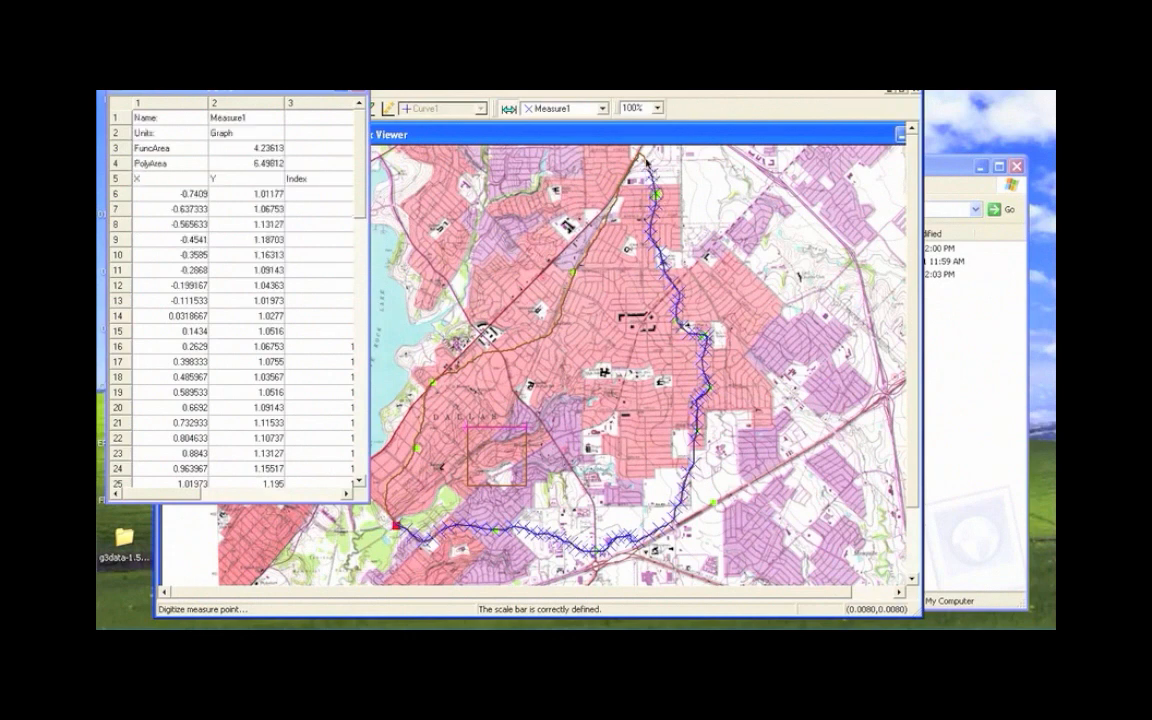
click(643, 156)
click(638, 151)
click(635, 172)
click(631, 180)
click(624, 193)
click(619, 204)
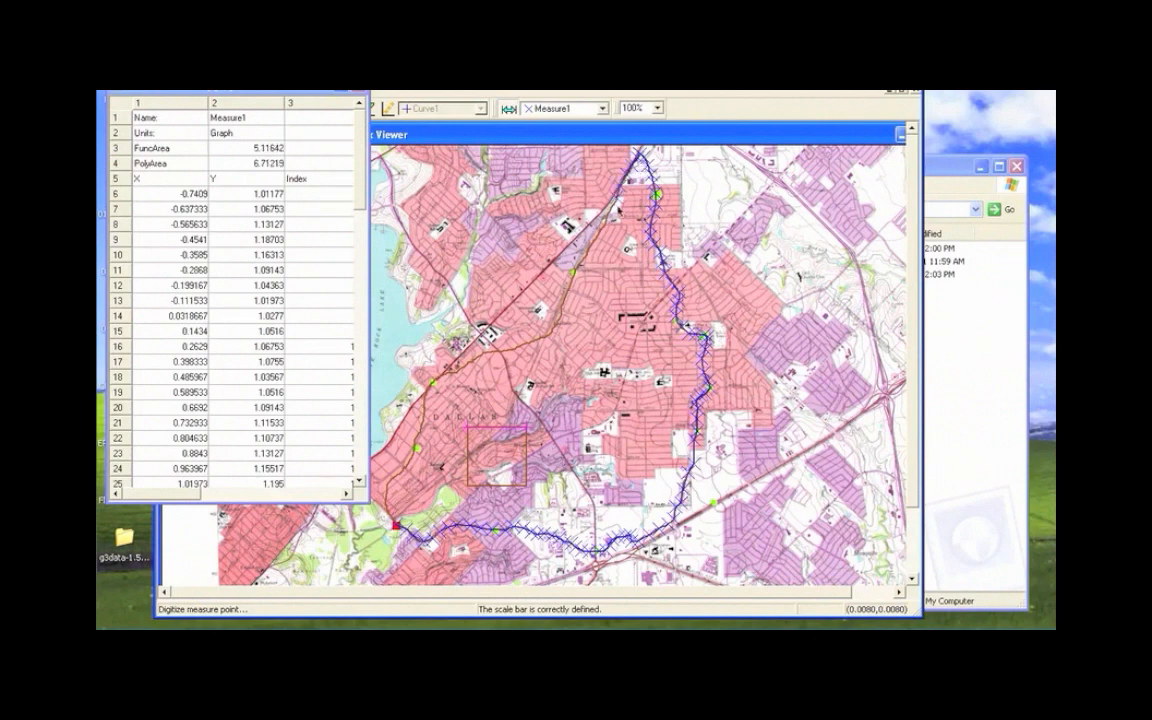
click(614, 214)
click(606, 232)
click(597, 244)
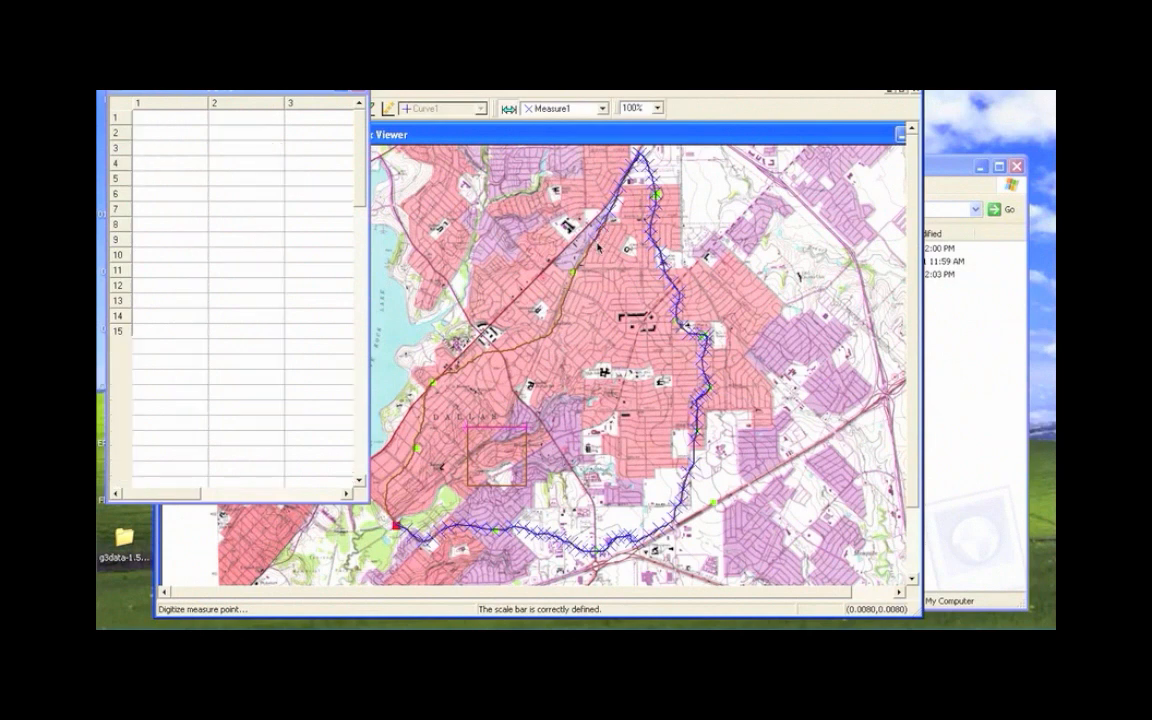
click(589, 258)
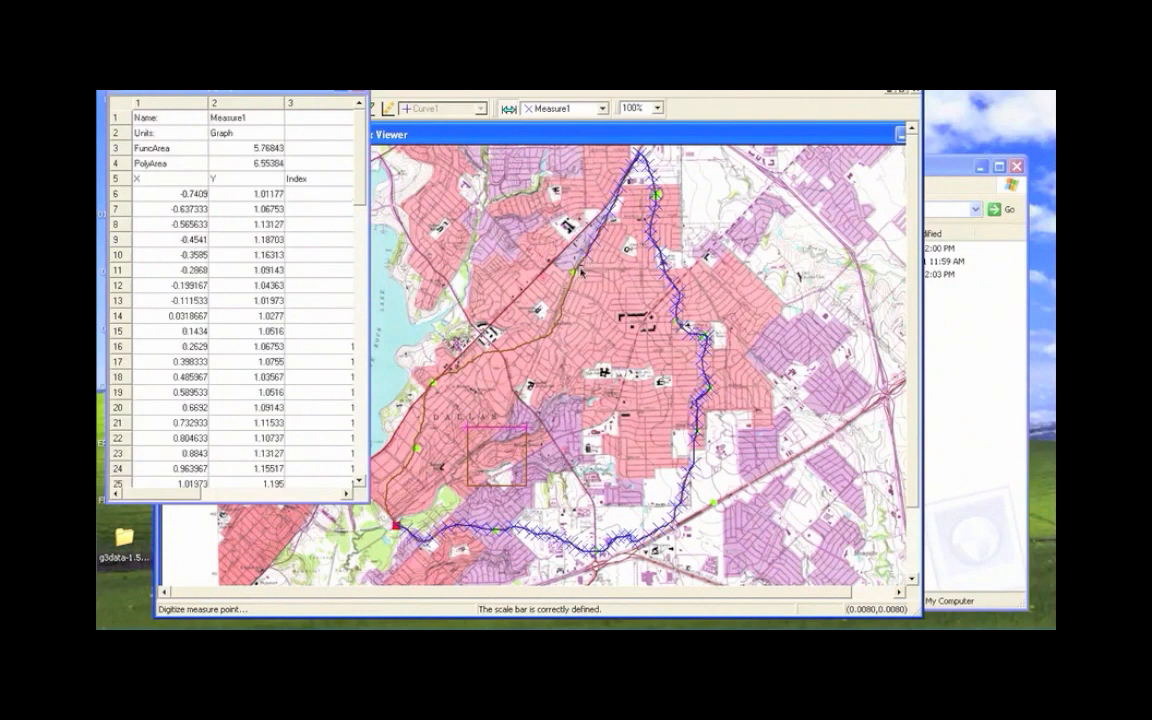
Trace the western boundary south from that green marker to the bend where it turns west toward the lake
click(576, 282)
click(573, 294)
click(568, 306)
click(567, 309)
click(564, 316)
click(559, 329)
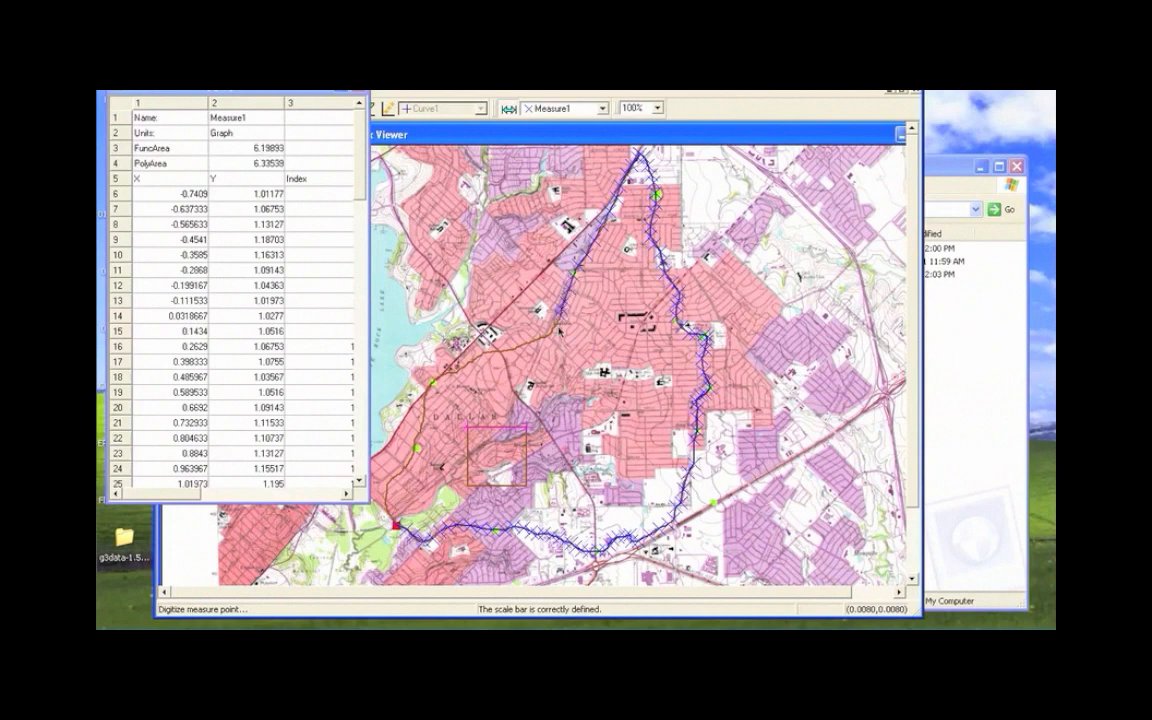
click(556, 337)
Digitize the boundary west-southwest from the bend to the green marker near the lake
click(547, 343)
click(529, 349)
click(518, 353)
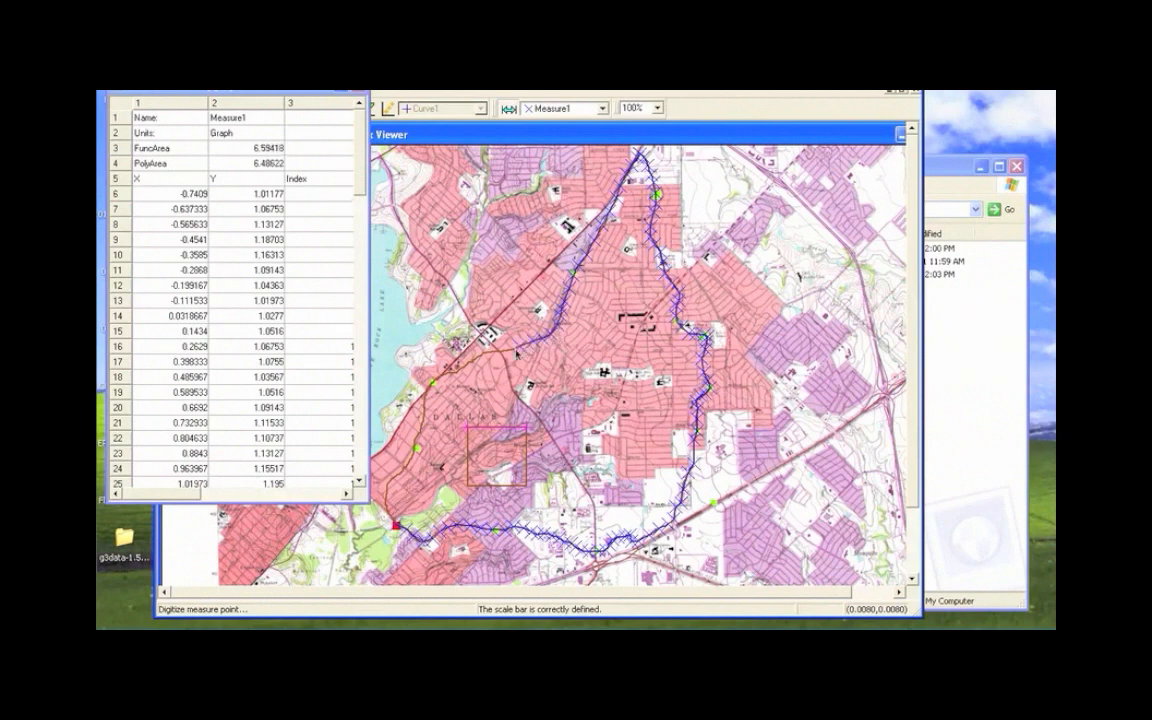
click(458, 313)
click(487, 361)
click(475, 370)
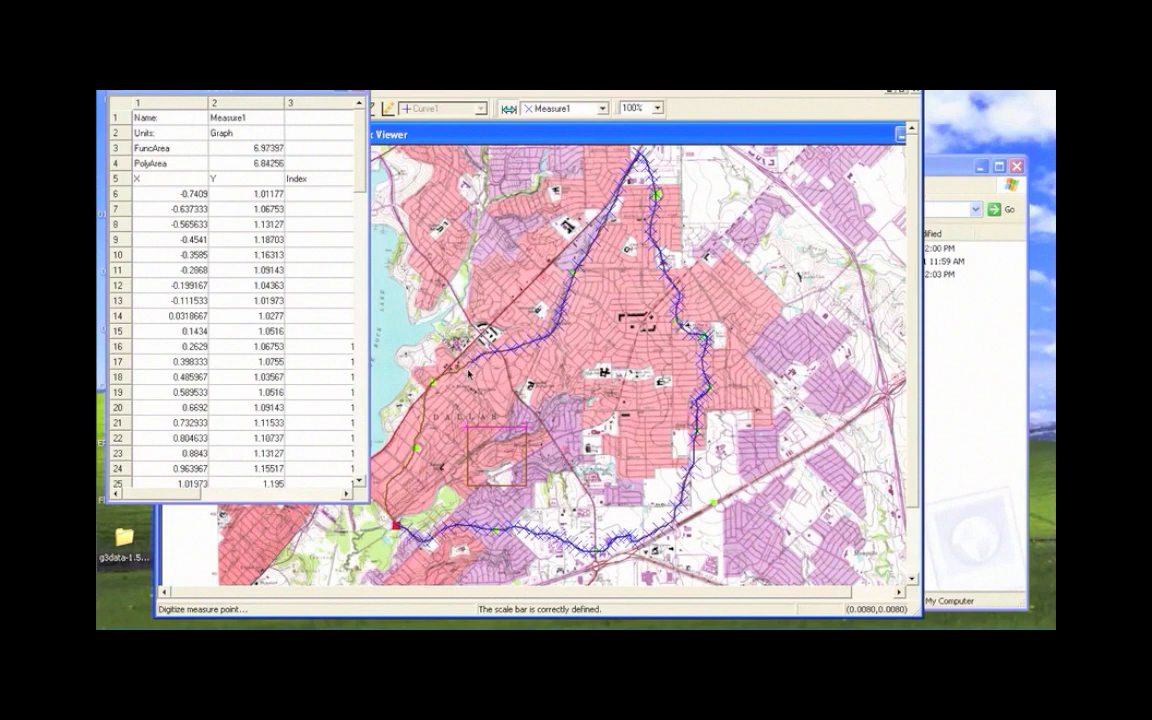
click(463, 374)
click(452, 377)
click(441, 385)
Digitize the watershed boundary south from the green marker near the lake to the next green marker
click(433, 396)
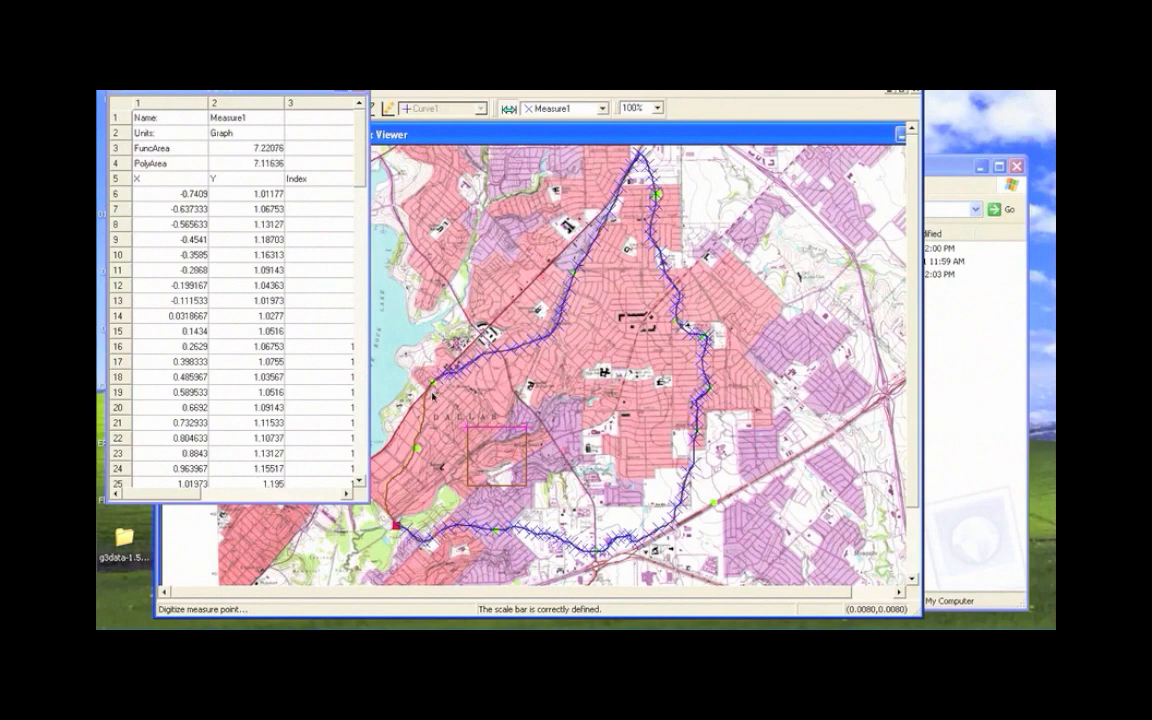
click(428, 402)
click(426, 412)
click(431, 424)
click(421, 444)
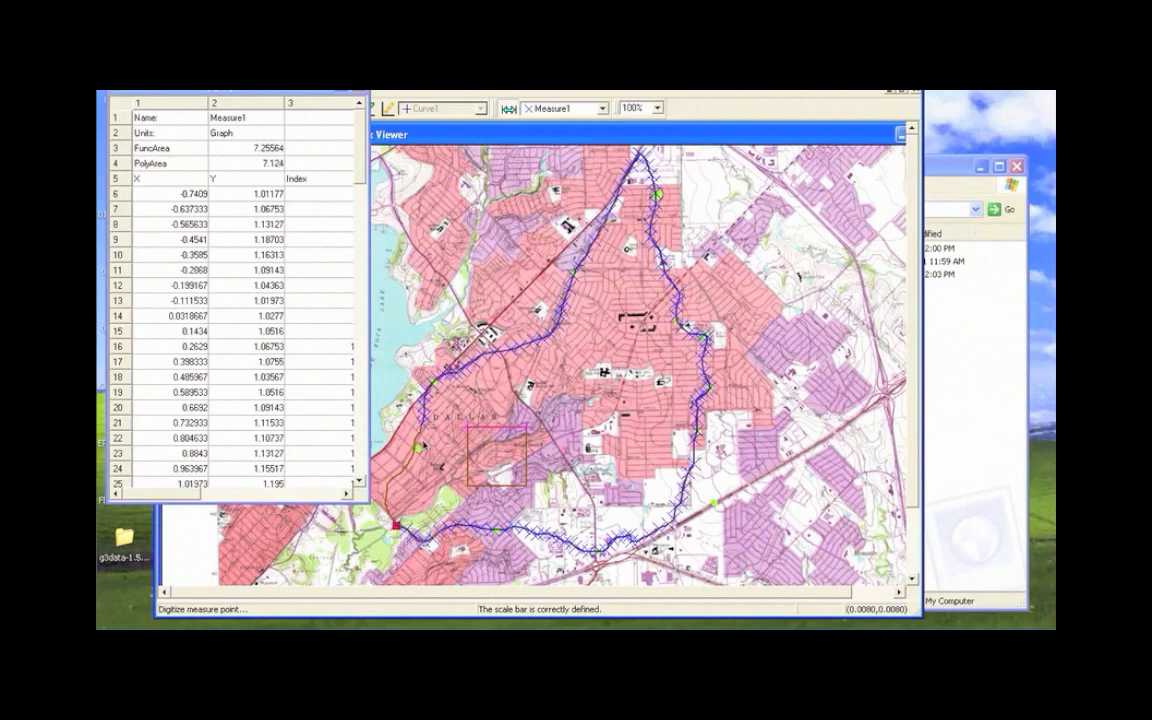
click(417, 446)
Continue the measure points southwest from that green marker along the boundary toward the red outlet marker
click(418, 451)
click(417, 459)
click(408, 475)
click(407, 474)
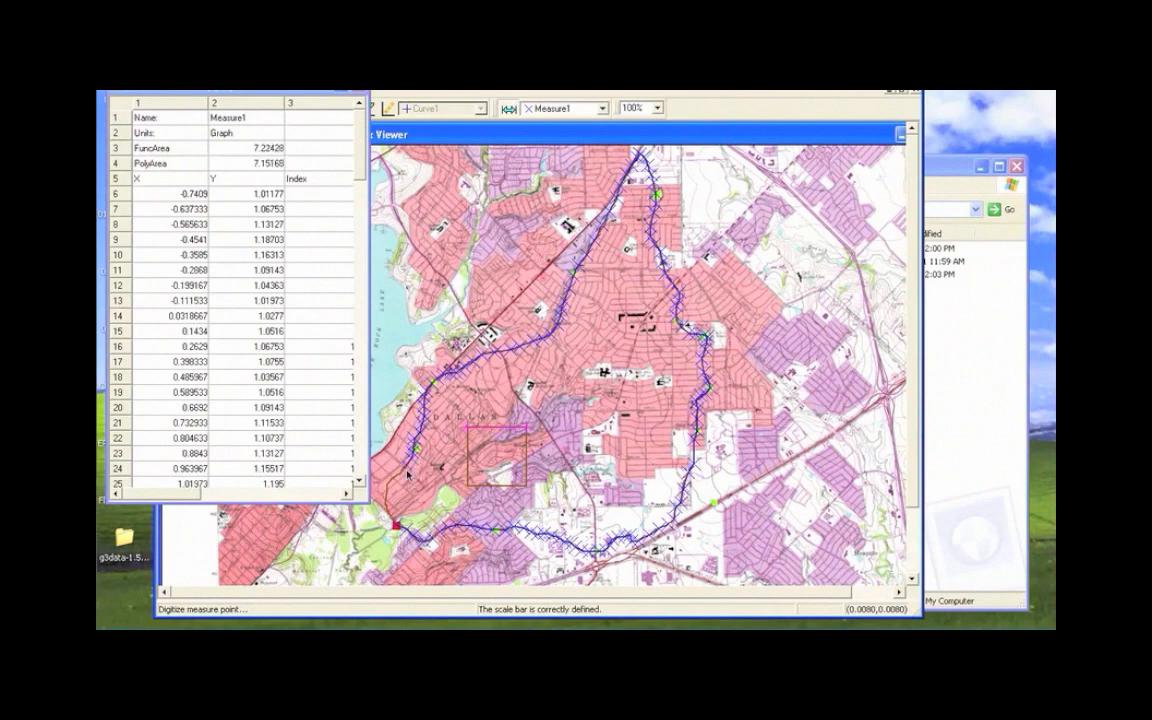
click(403, 479)
click(396, 480)
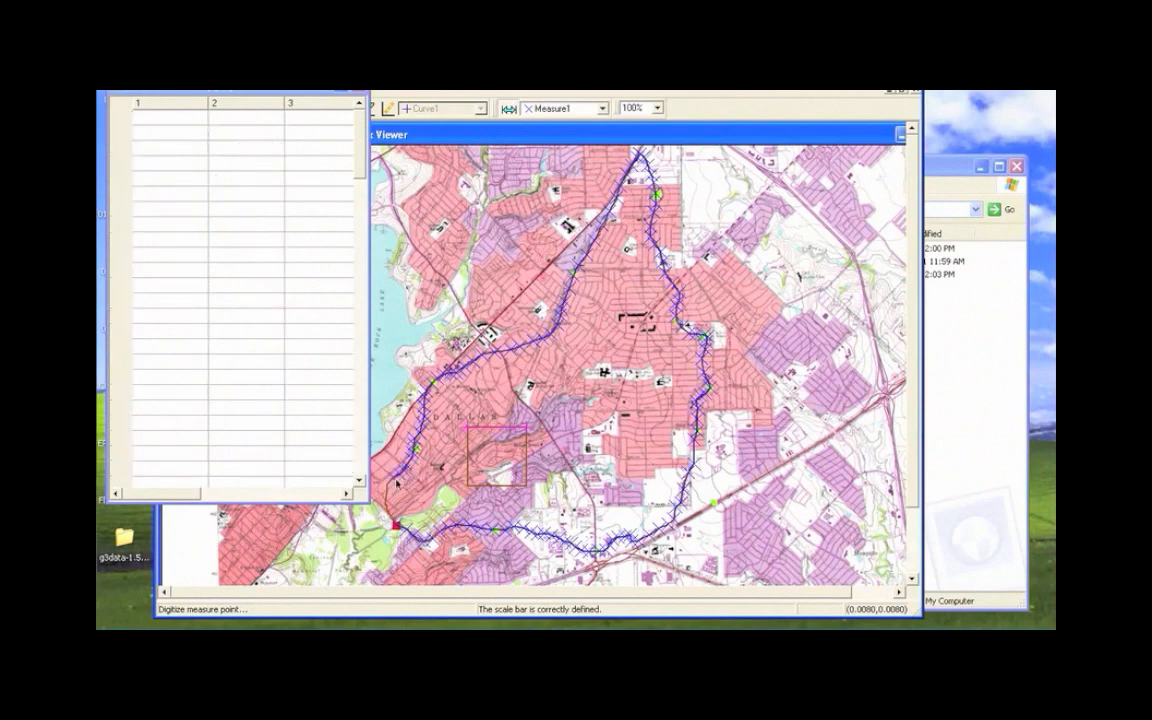
click(389, 497)
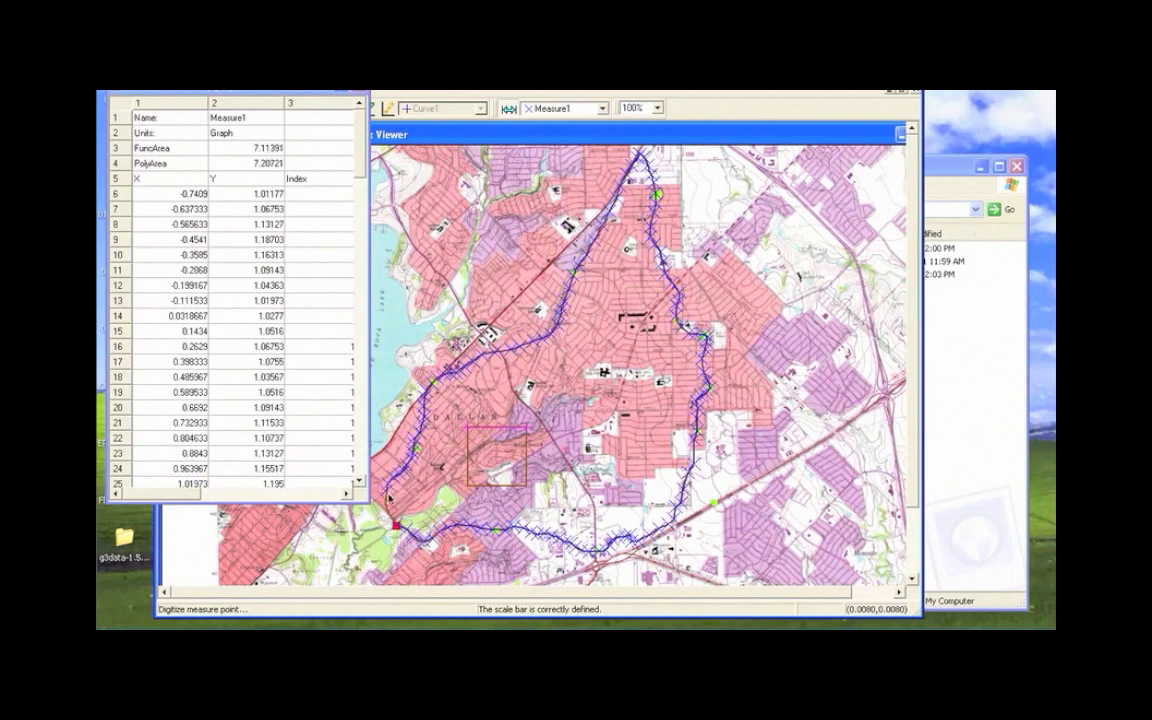
Close the boundary at the red outlet marker, checking the table's last rows and adding a final measure point at the start
click(387, 516)
click(391, 520)
click(395, 522)
click(397, 526)
click(396, 524)
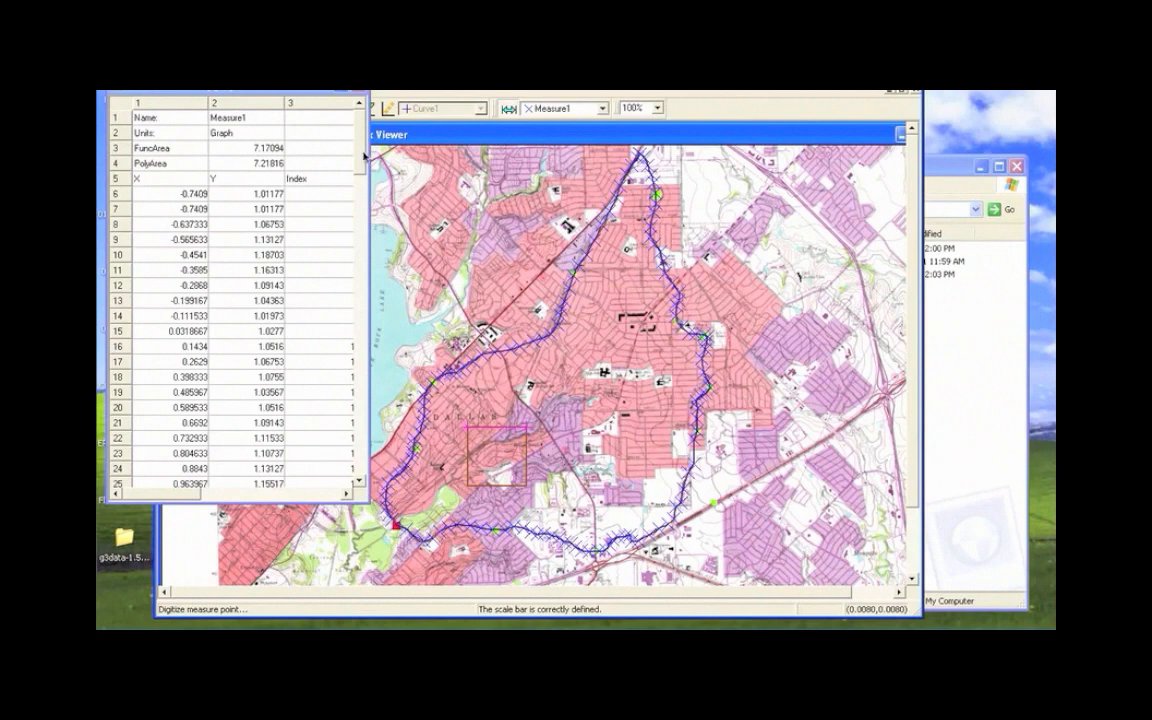
drag(364, 155, 357, 480)
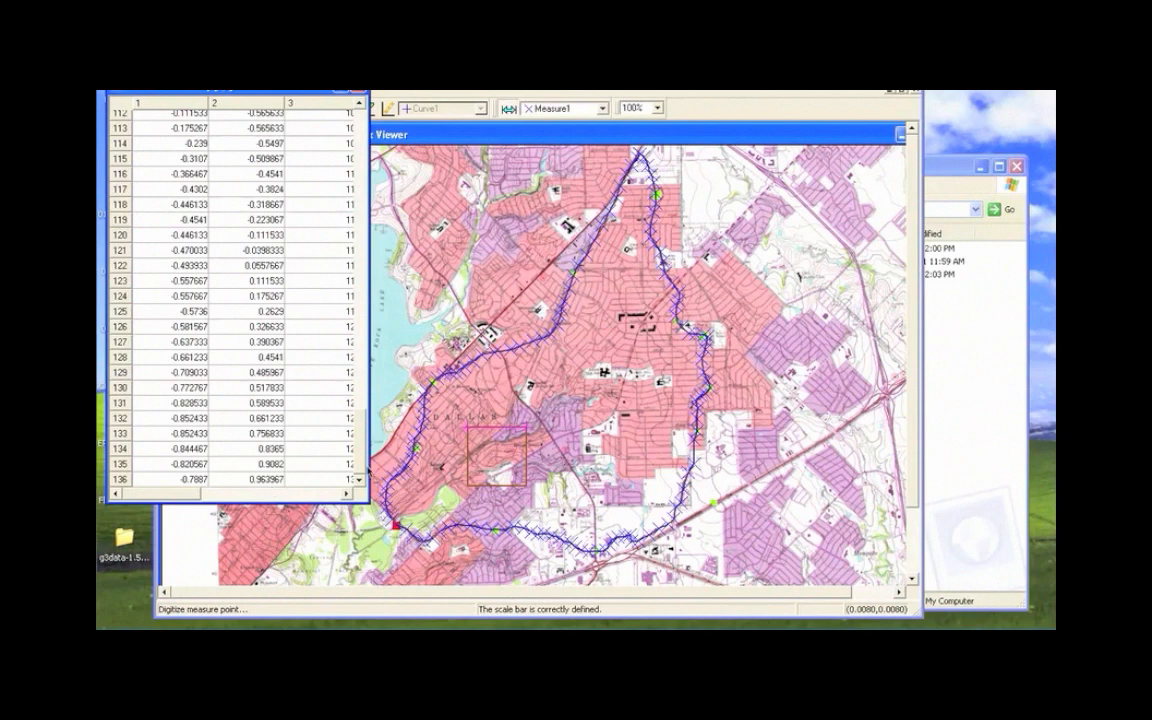
click(399, 528)
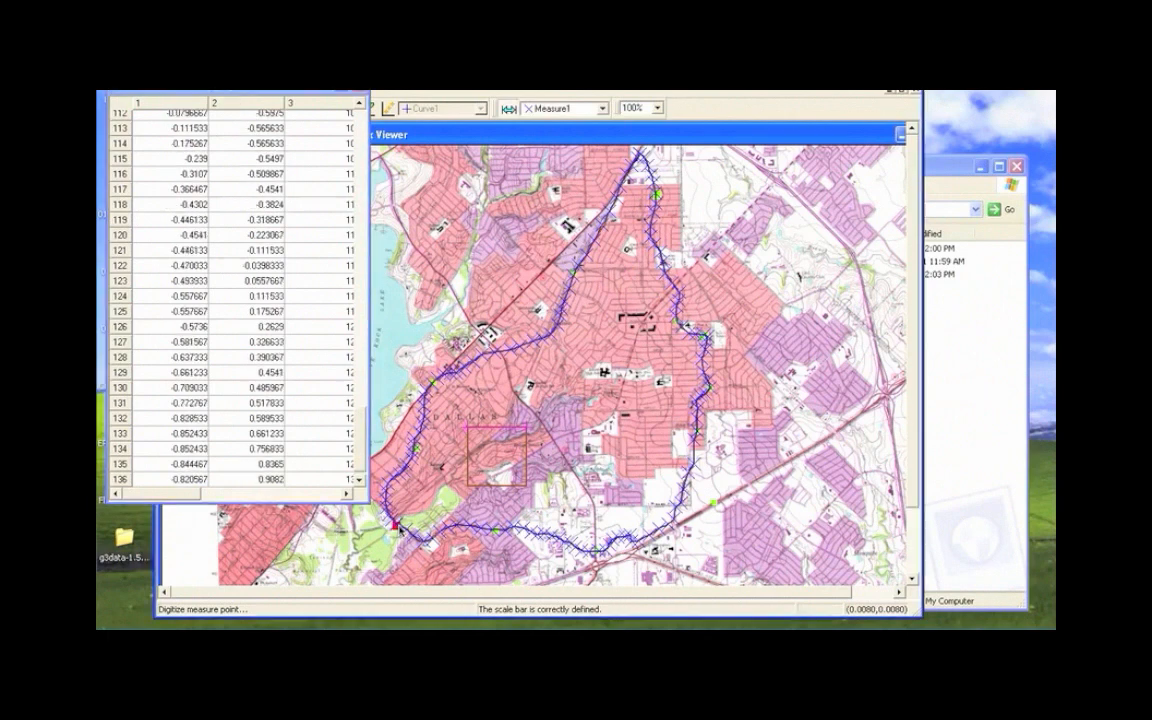
Read the watershed's area at the start of the geometry table by selecting the PolyArea value
scroll(346, 461, up, 9)
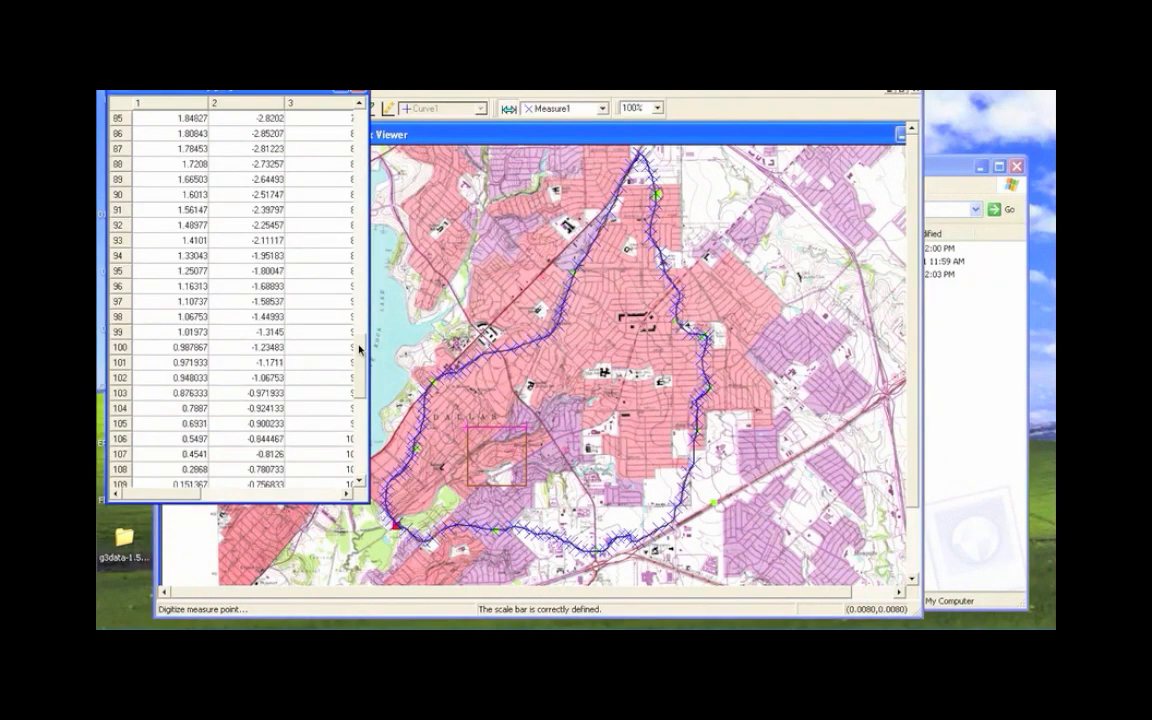
scroll(359, 349, up, 20)
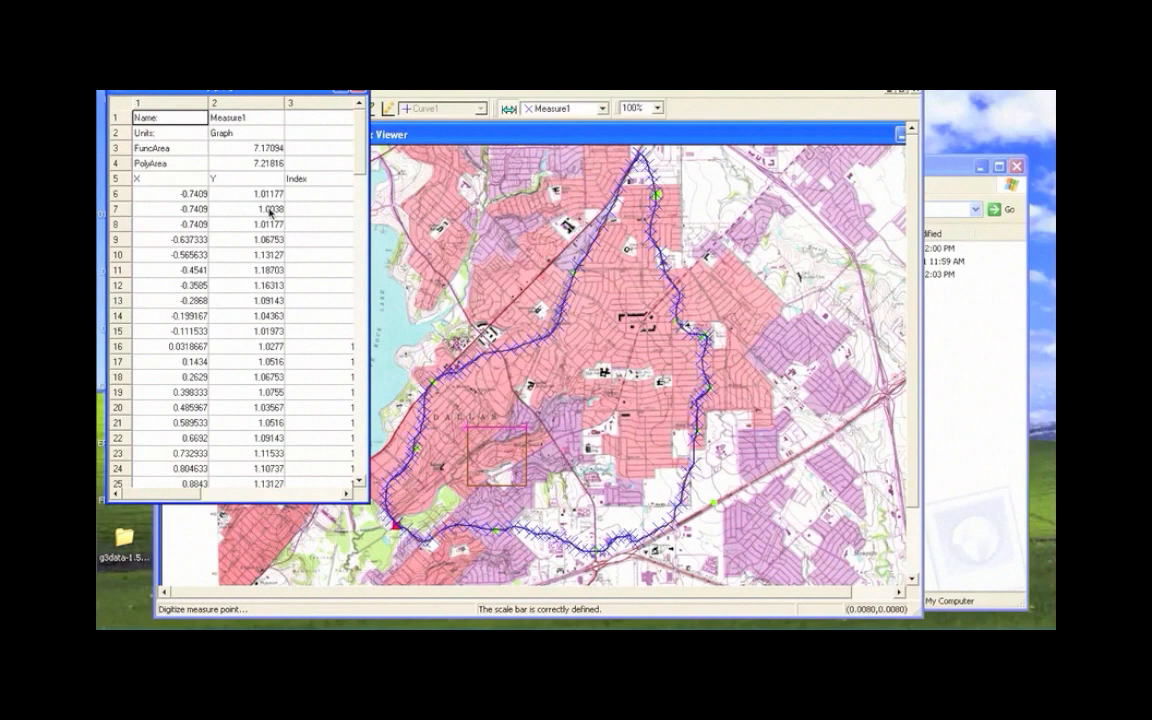
click(243, 163)
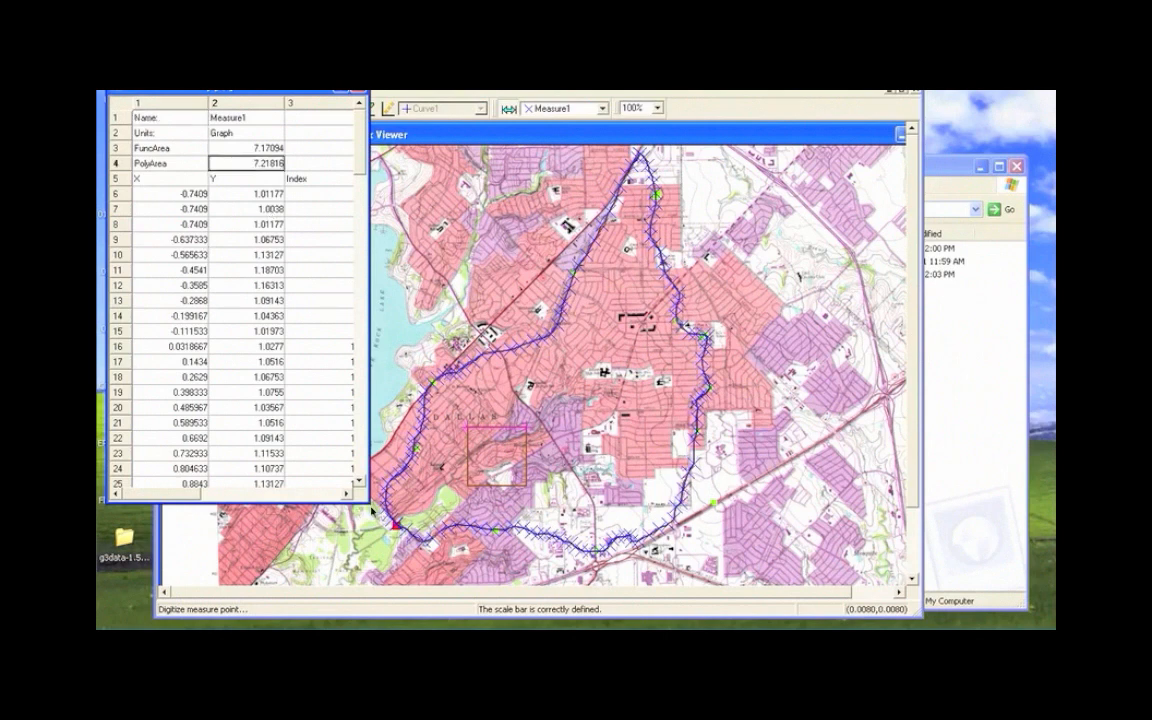
Widen the geometry table and examine the X and Y coordinates, distances and percentages through the last measure point
drag(372, 510, 678, 580)
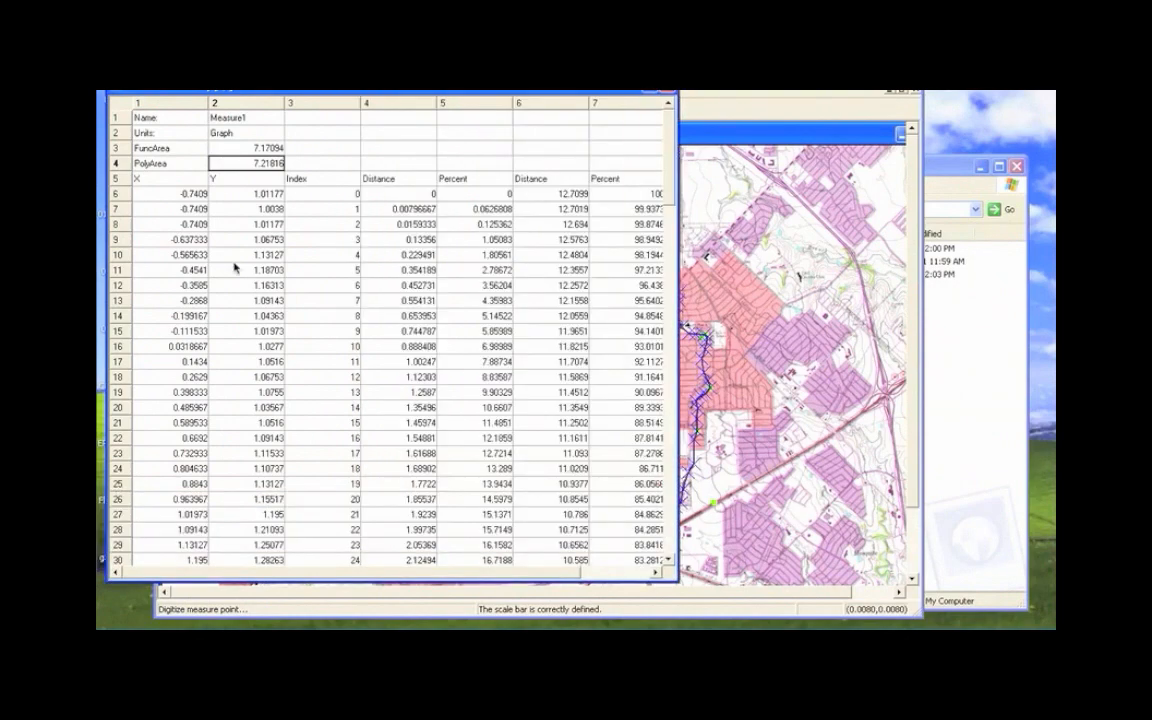
drag(168, 180, 247, 569)
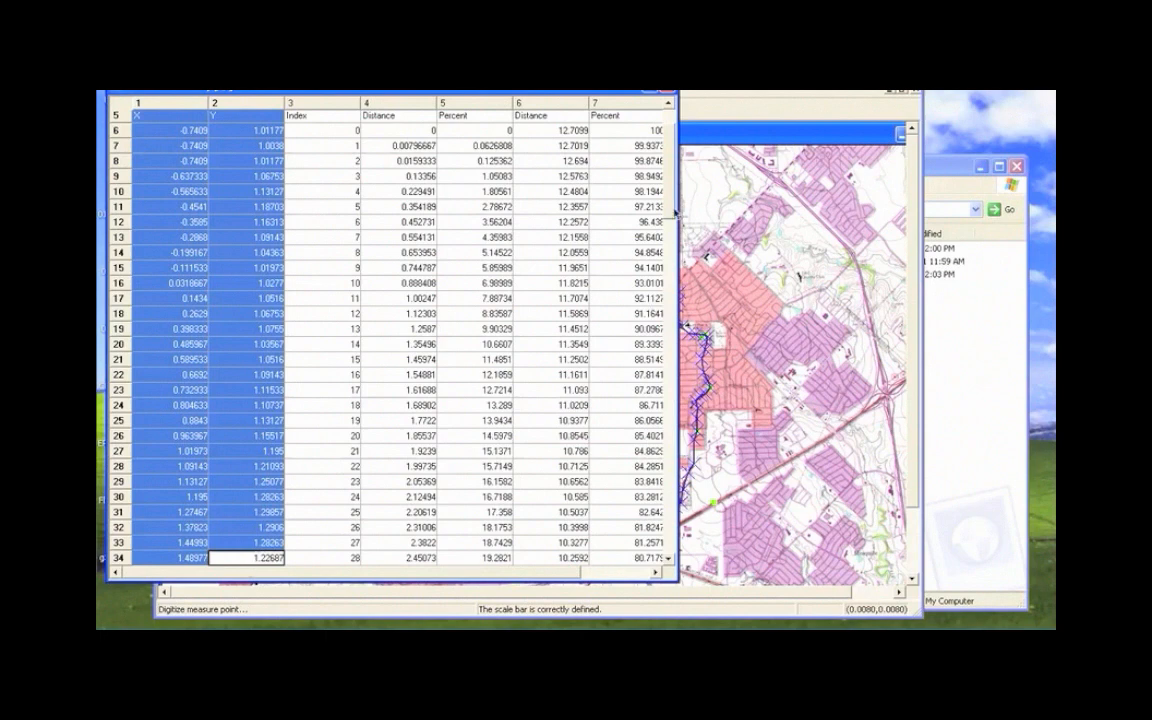
drag(673, 210, 671, 556)
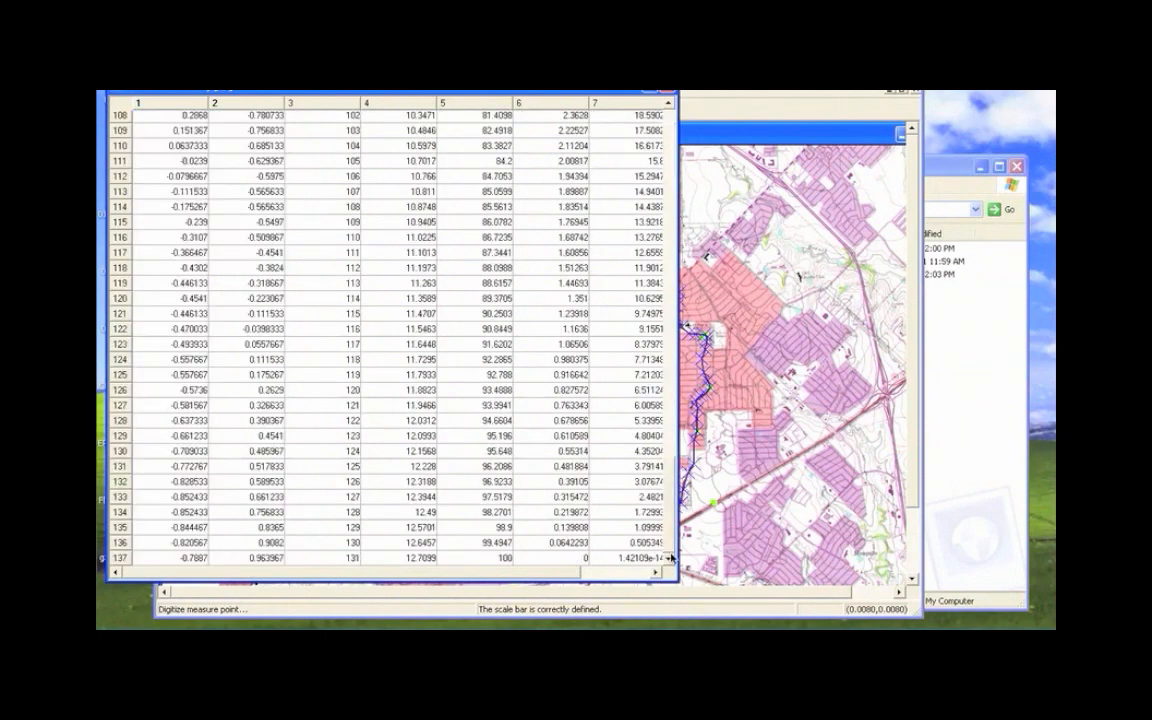
click(484, 563)
key(Right)
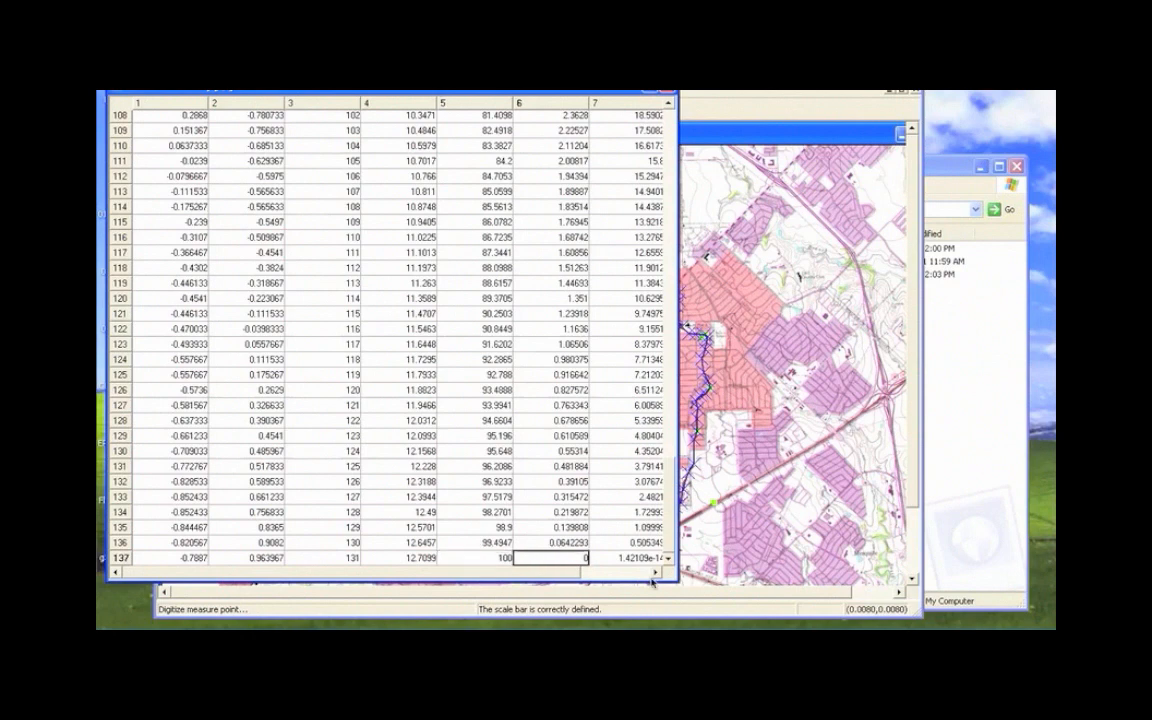
click(654, 573)
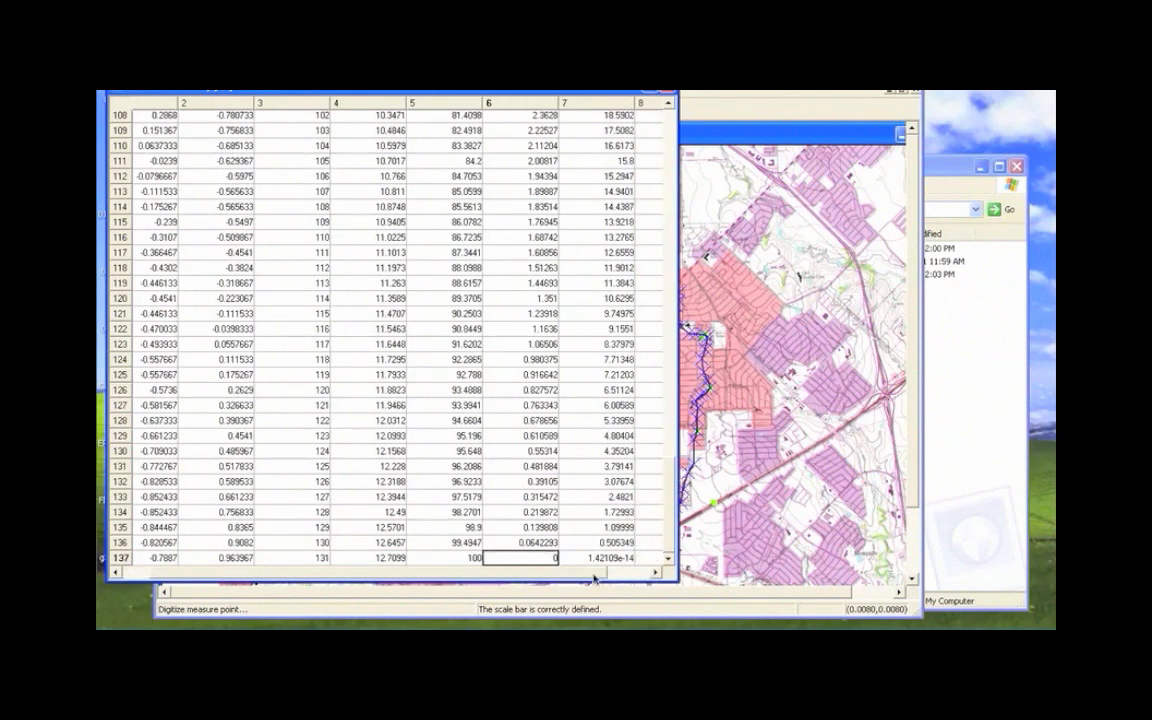
drag(594, 575, 497, 558)
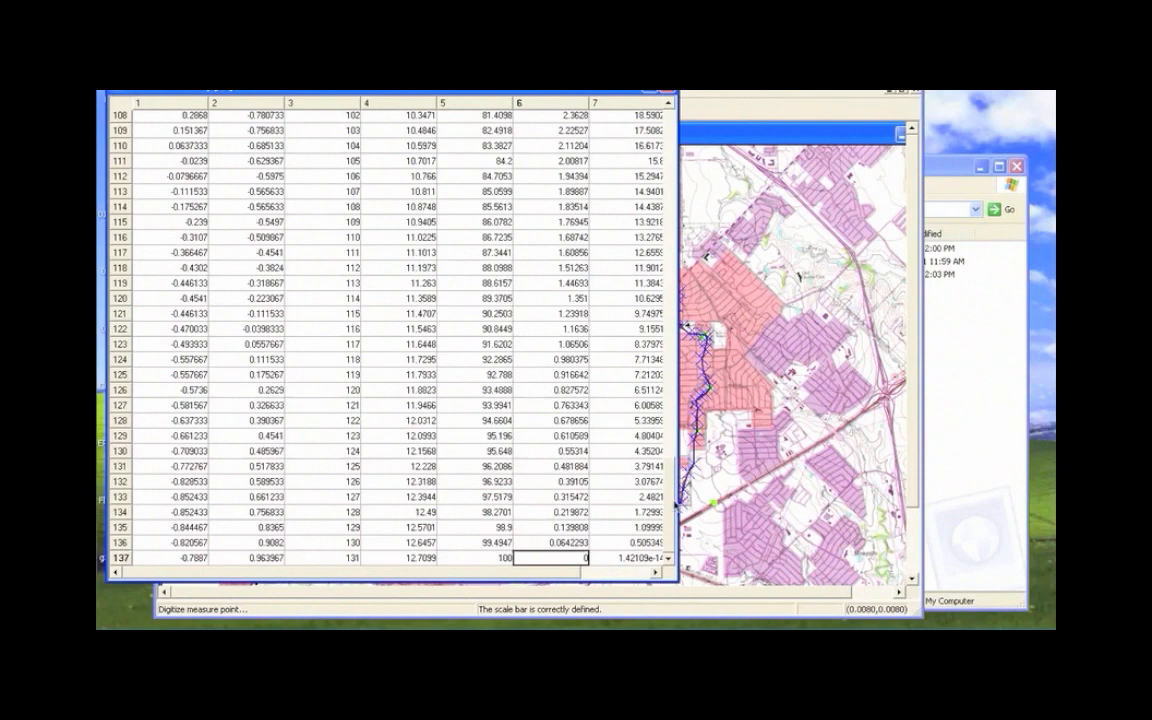
drag(675, 507, 680, 93)
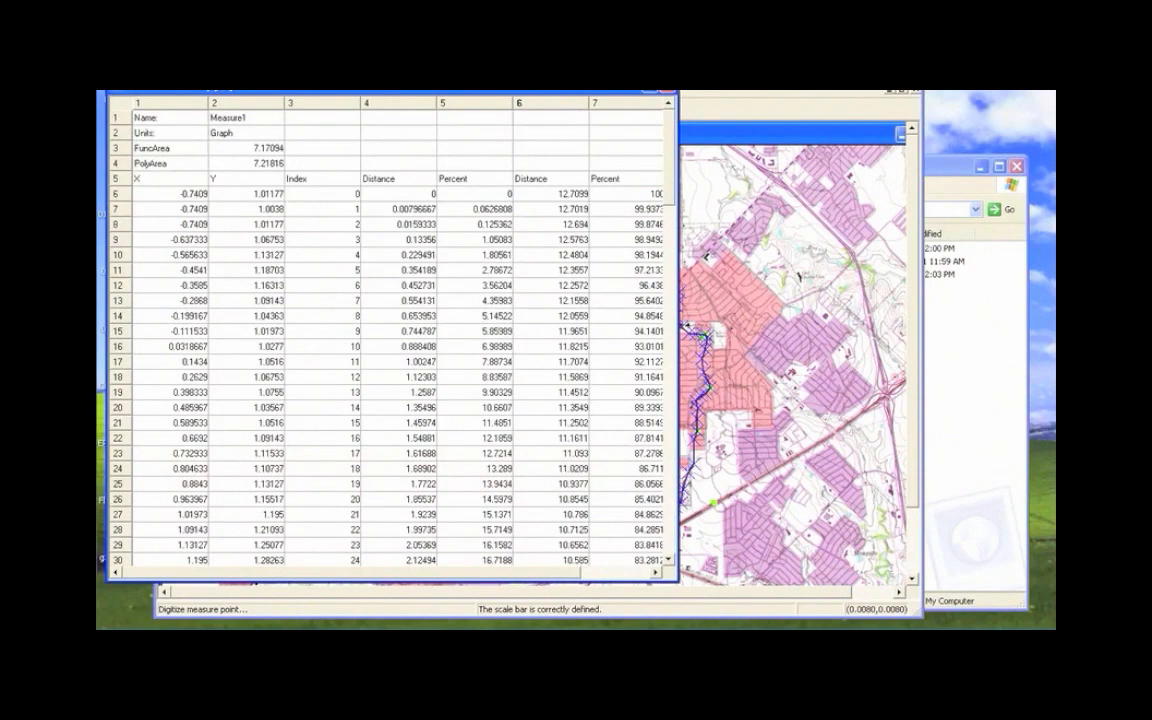